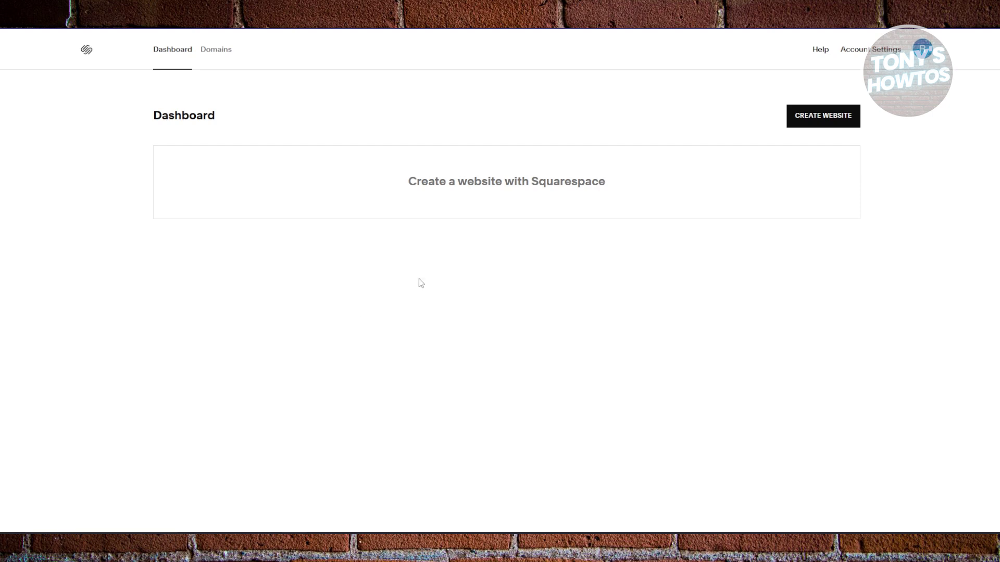
# Step: Start creating a new website, search the site topics for "online store", and choose Shopping as the topic
pyautogui.click(852, 125)
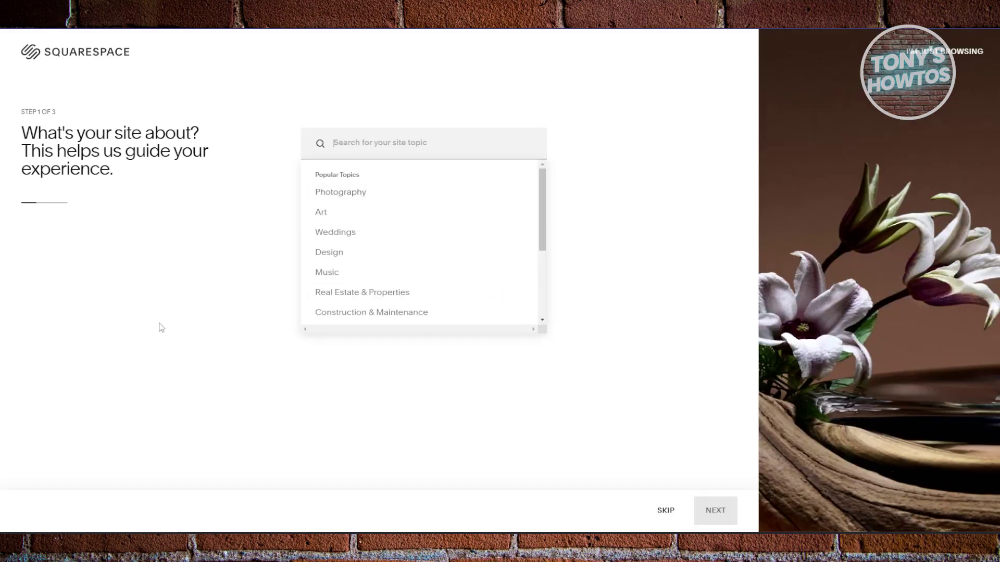
pyautogui.click(639, 115)
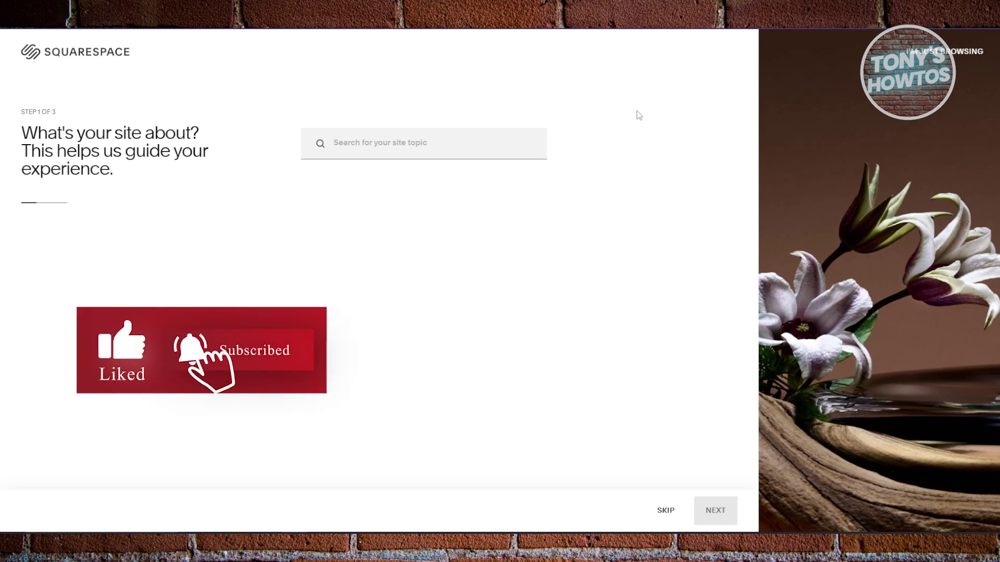
pyautogui.click(451, 145)
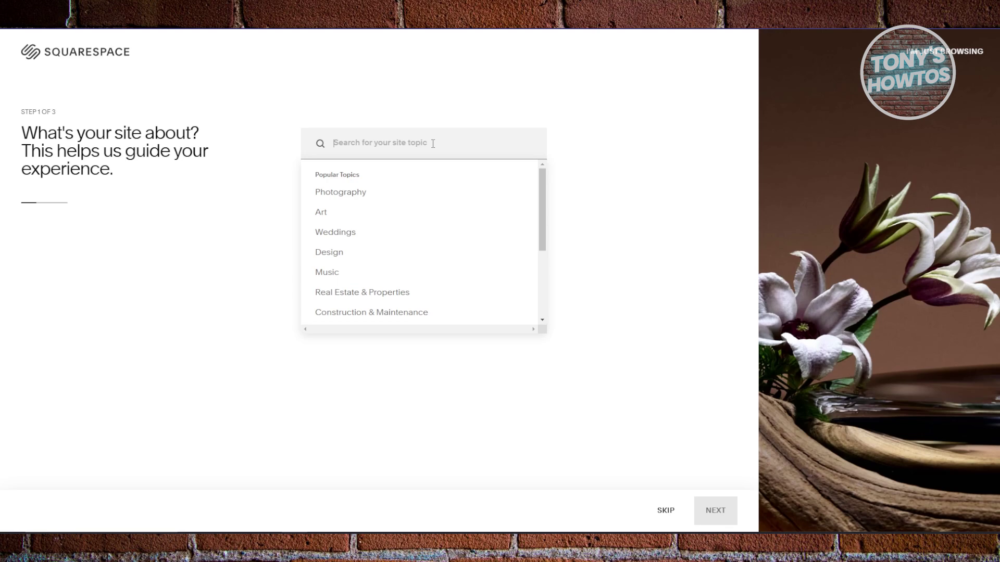
pyautogui.write('online store')
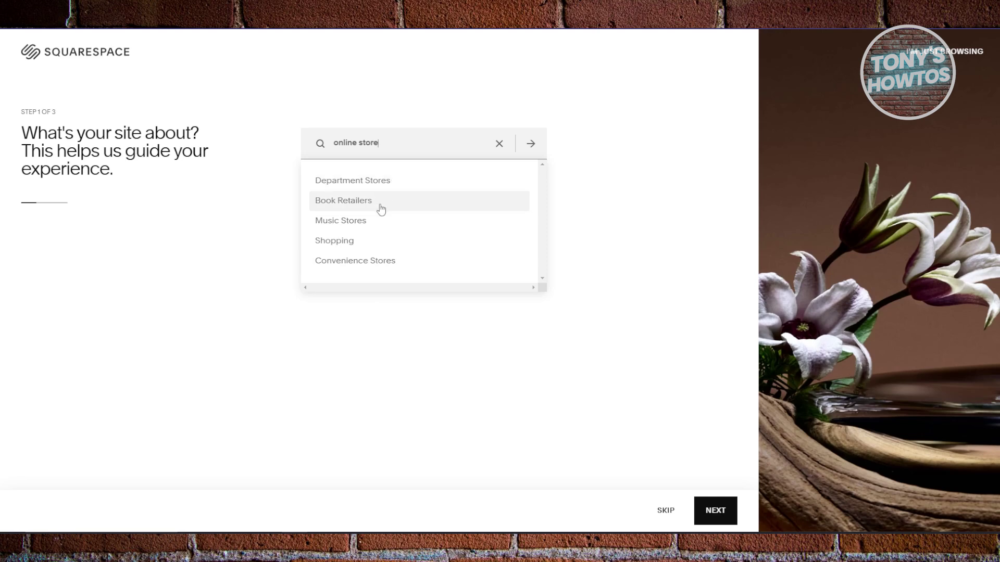
pyautogui.click(437, 245)
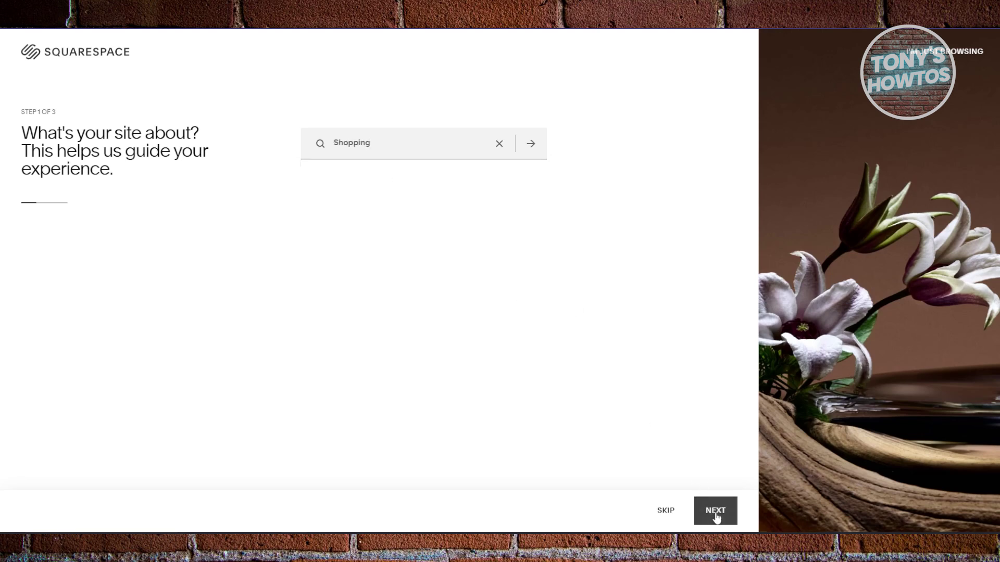
pyautogui.click(716, 517)
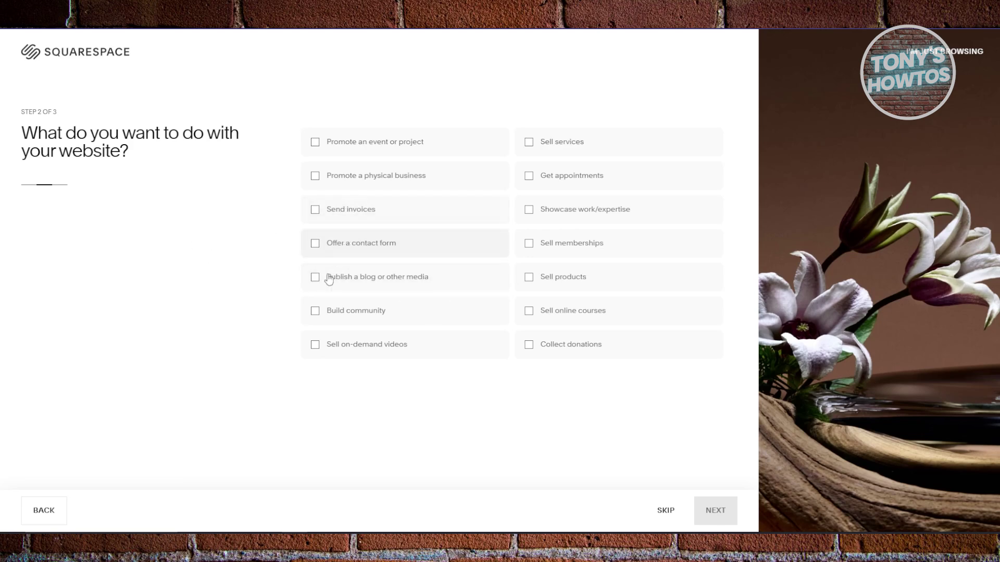
# Step: Choose Sell products as the website's purpose and start building from the designer templates
pyautogui.click(529, 278)
pyautogui.click(532, 248)
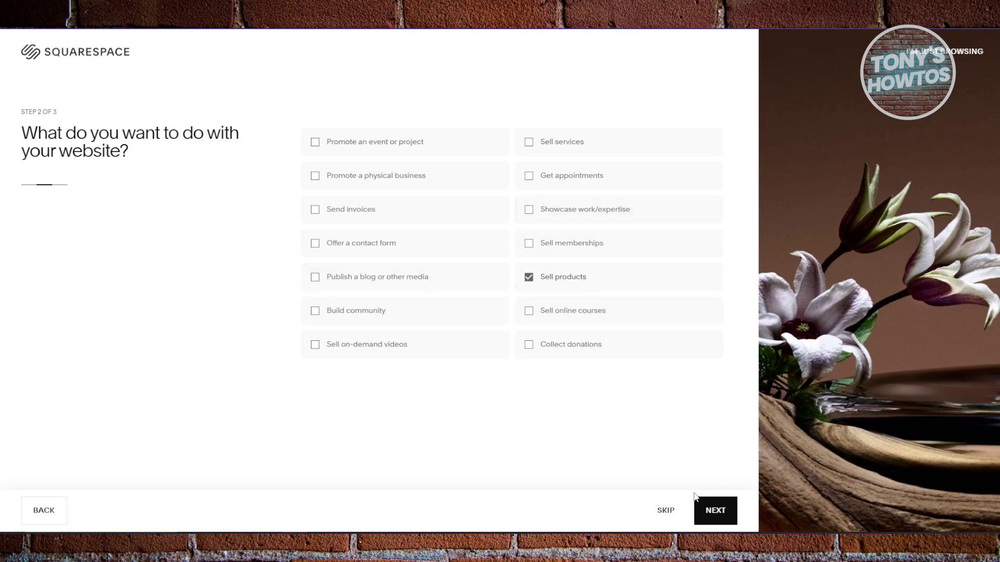
pyautogui.click(717, 509)
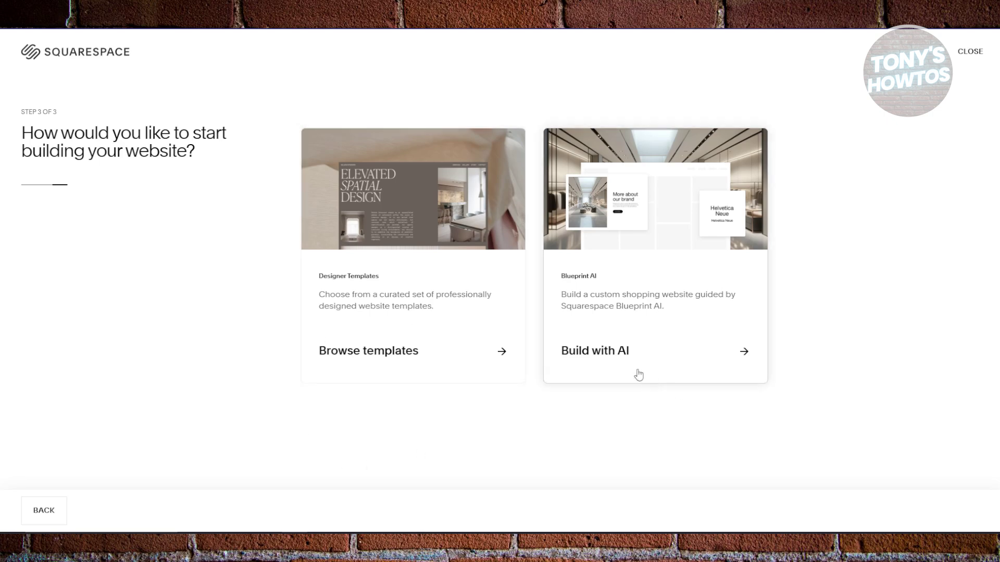
pyautogui.click(384, 352)
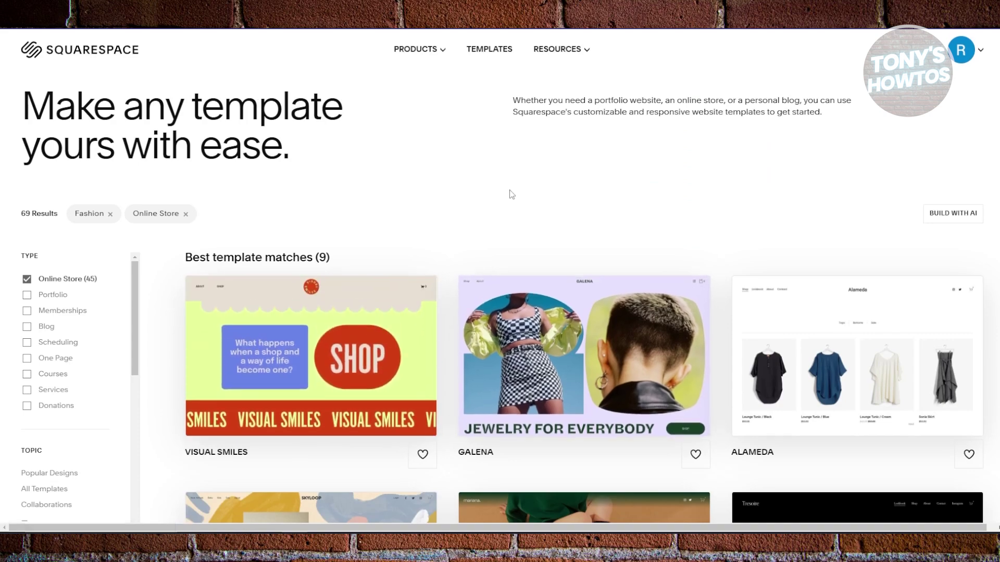
# Step: Look through the fashion and online store templates and open the Alameda template
pyautogui.scroll(-4, 470, 237)
pyautogui.scroll(-3, 449, 273)
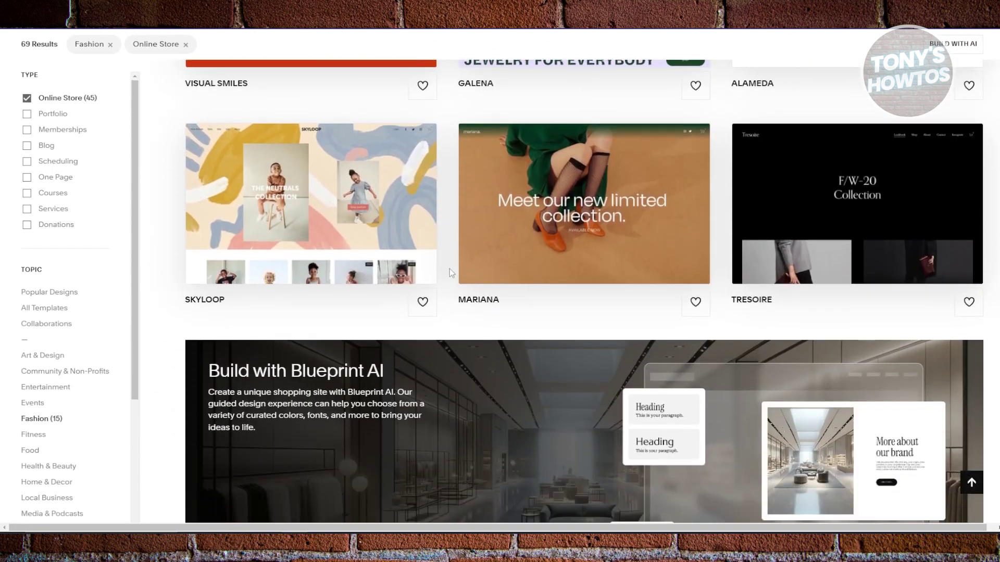
pyautogui.scroll(4, 448, 269)
pyautogui.scroll(-10, 454, 289)
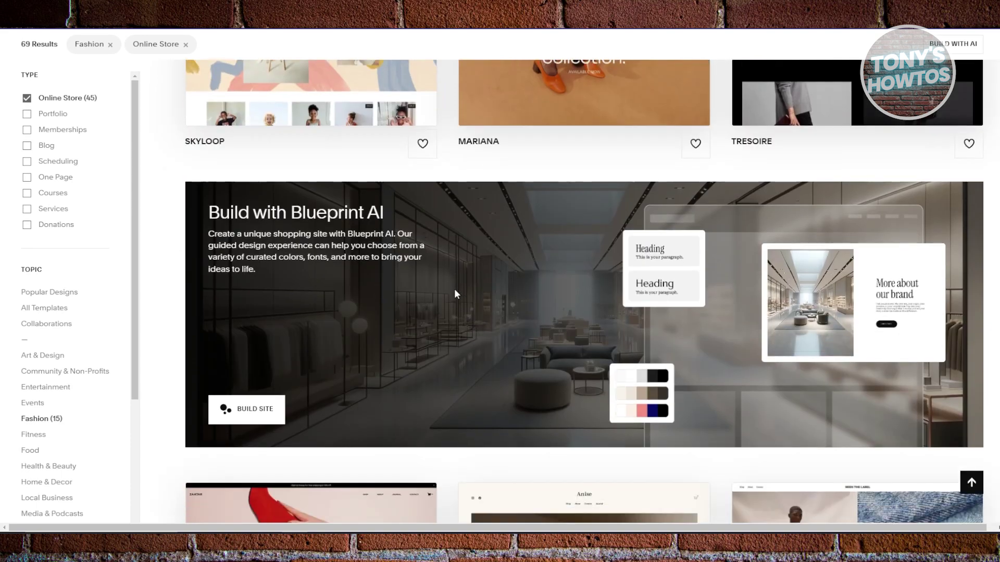
pyautogui.scroll(-4, 454, 290)
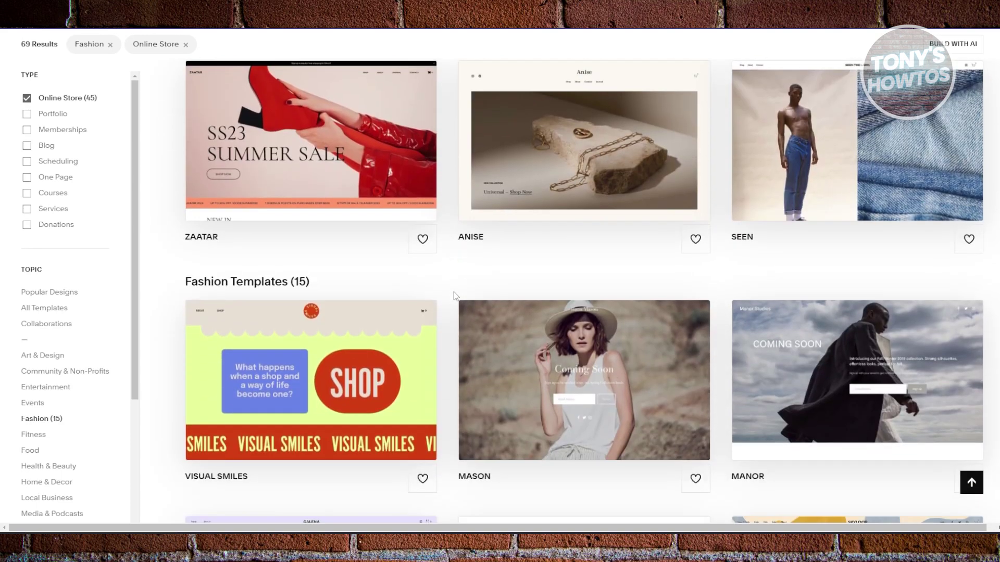
pyautogui.scroll(-10, 454, 296)
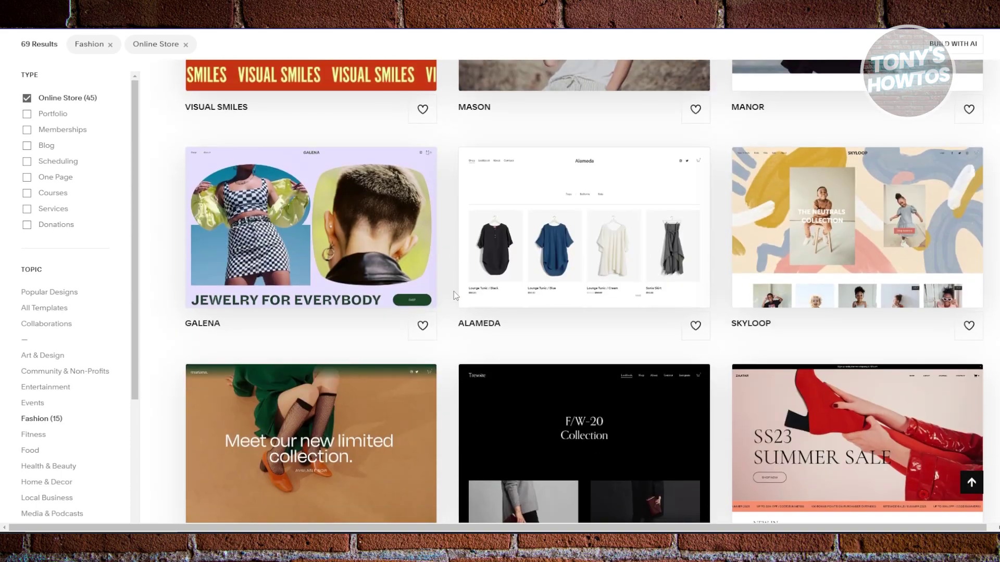
pyautogui.scroll(-6, 454, 295)
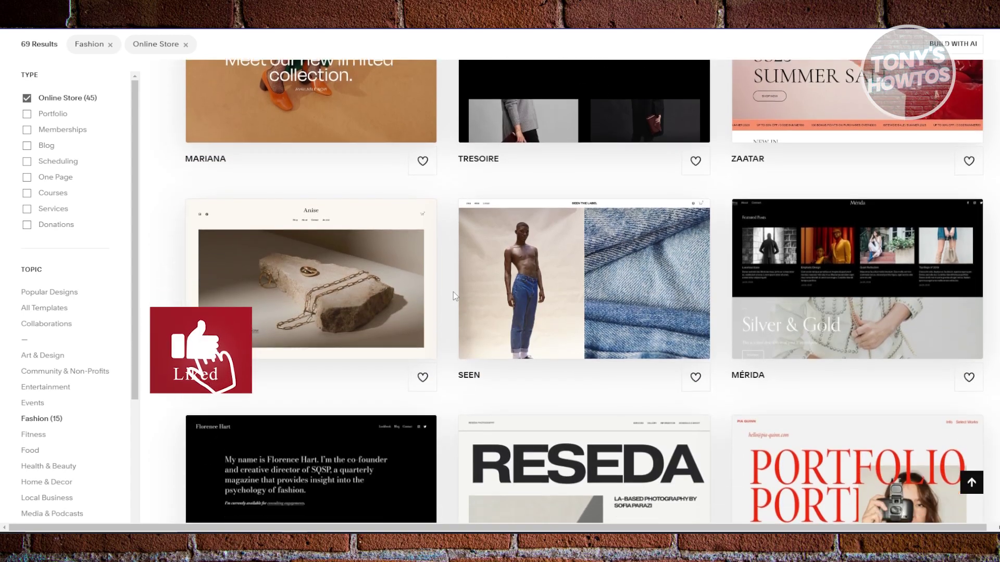
pyautogui.scroll(-13, 455, 295)
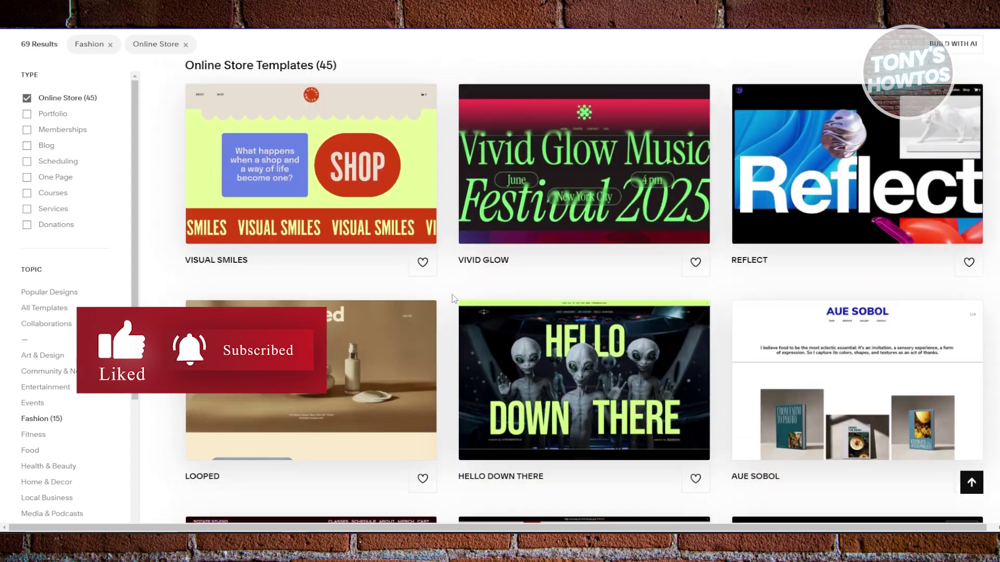
pyautogui.scroll(-12, 451, 295)
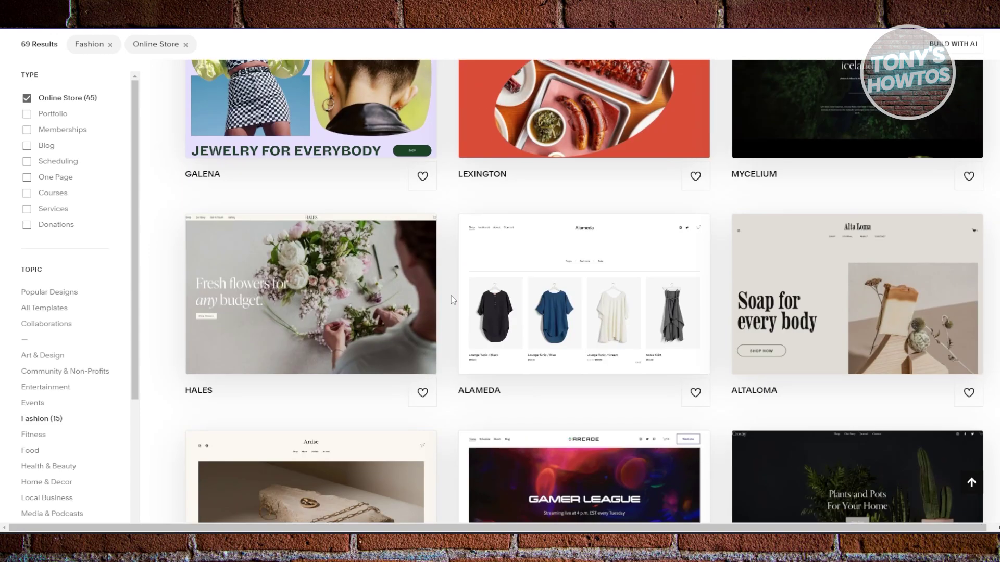
pyautogui.scroll(-4, 450, 295)
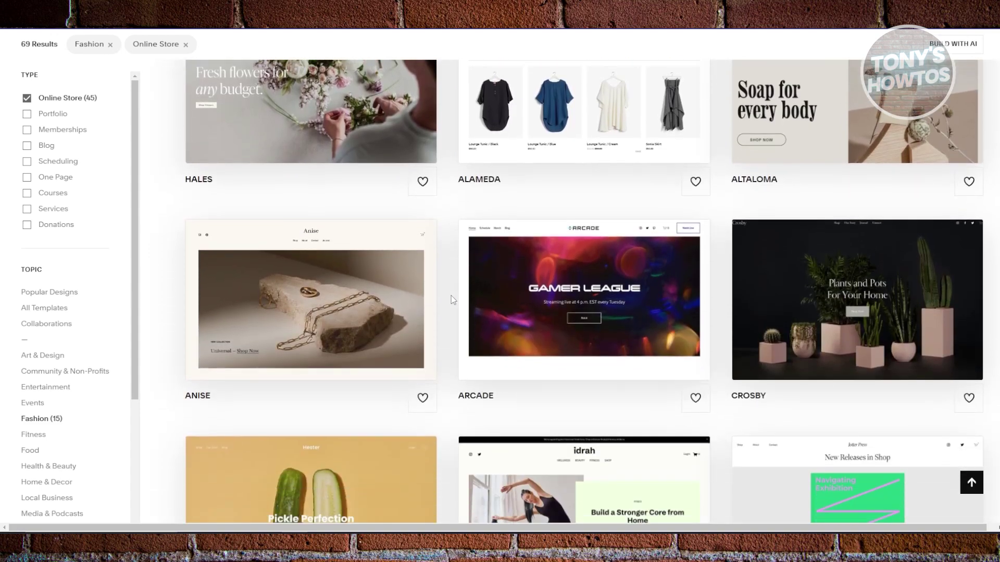
pyautogui.scroll(3, 449, 298)
pyautogui.click(544, 246)
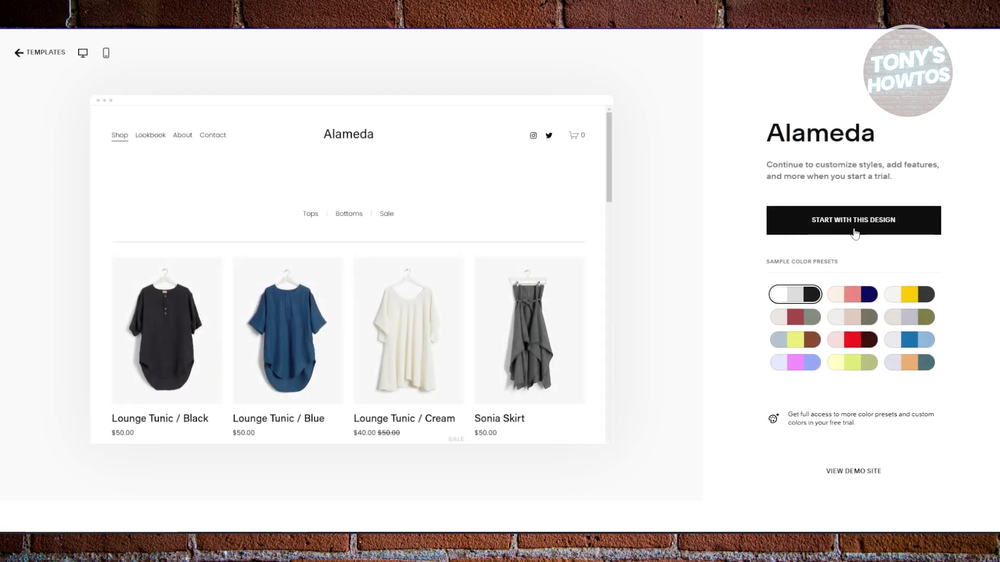
# Step: Try several sample color presets on the Alameda template and settle on the cream, coral and navy preset
pyautogui.click(852, 295)
pyautogui.click(851, 317)
pyautogui.click(800, 319)
pyautogui.click(802, 340)
pyautogui.click(812, 363)
pyautogui.click(852, 363)
pyautogui.click(915, 363)
pyautogui.click(915, 344)
pyautogui.click(911, 319)
pyautogui.click(850, 320)
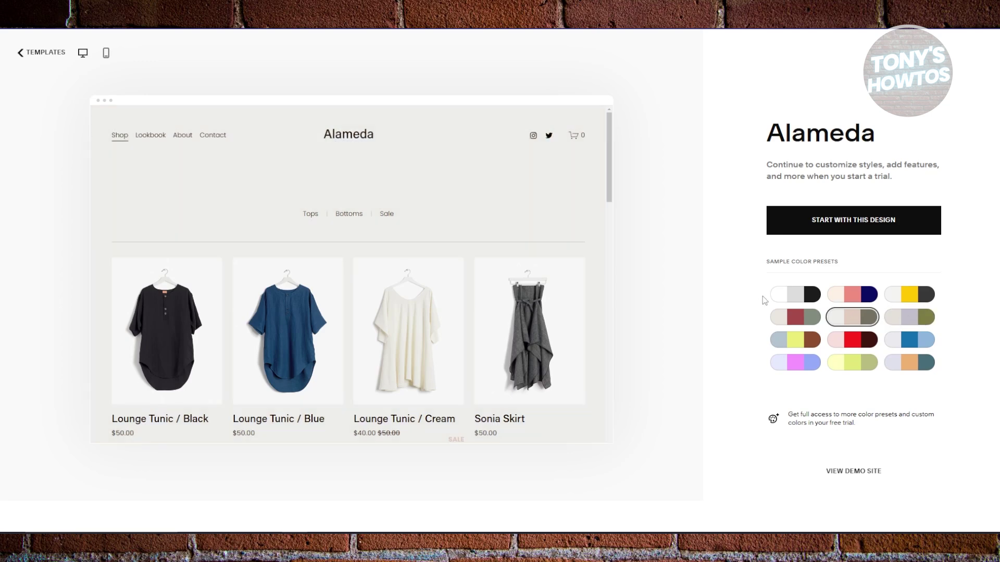
pyautogui.click(853, 295)
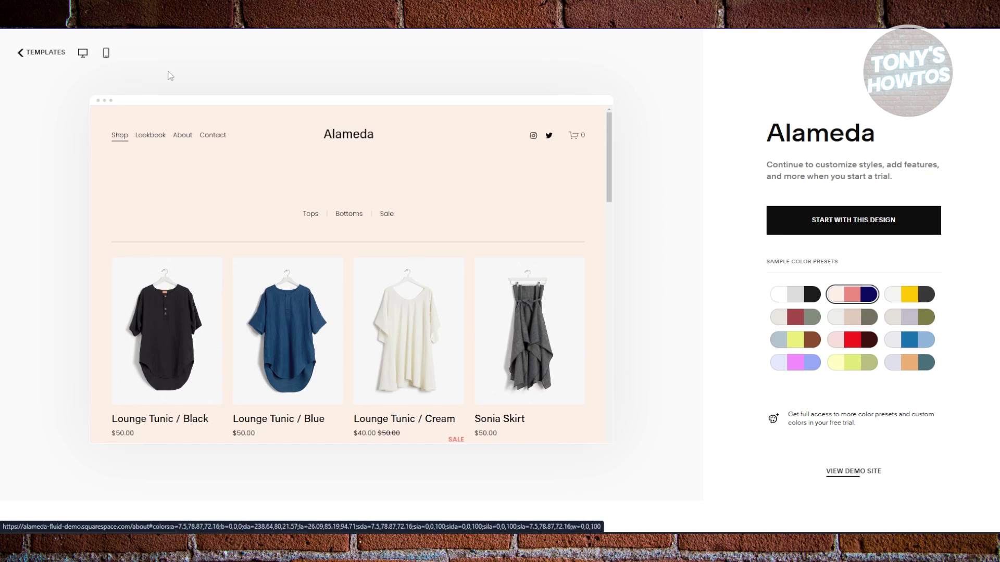
# Step: Preview the Alameda template's product listing in the mobile layout and return to the desktop layout
pyautogui.click(106, 53)
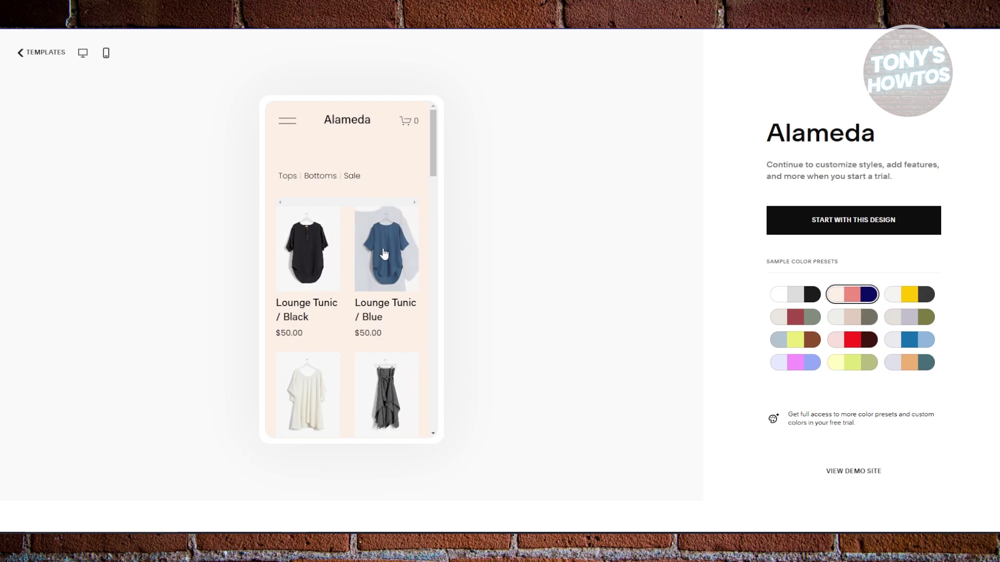
pyautogui.scroll(-8, 380, 260)
pyautogui.scroll(8, 335, 272)
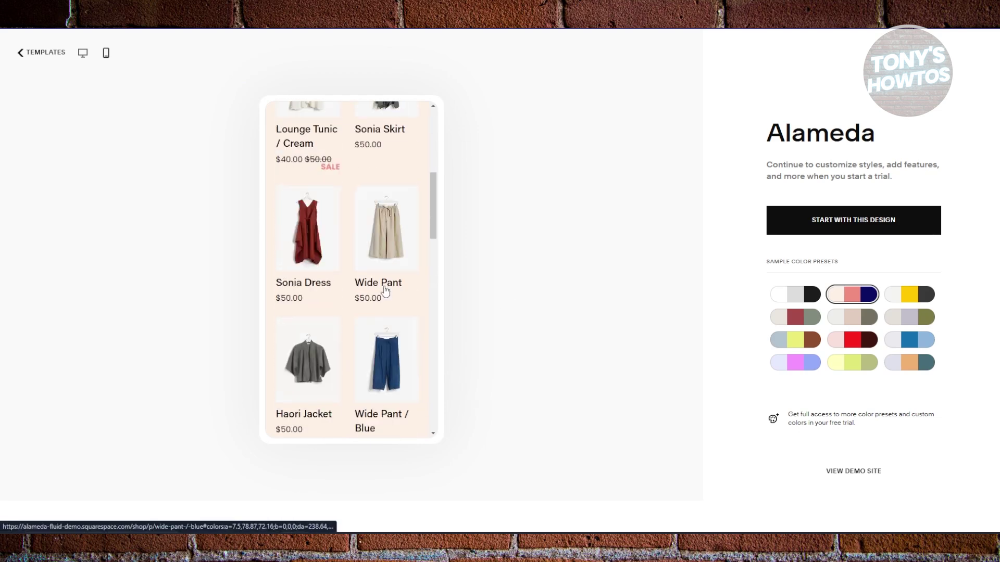
pyautogui.click(82, 53)
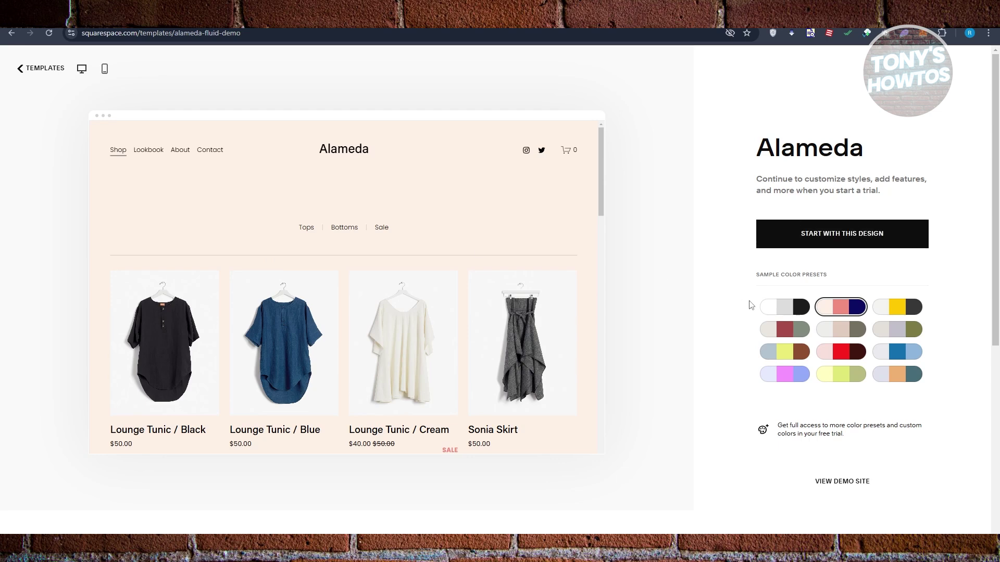
# Step: Start a site with the Alameda design and name it RENZI SHOPPING
pyautogui.click(830, 245)
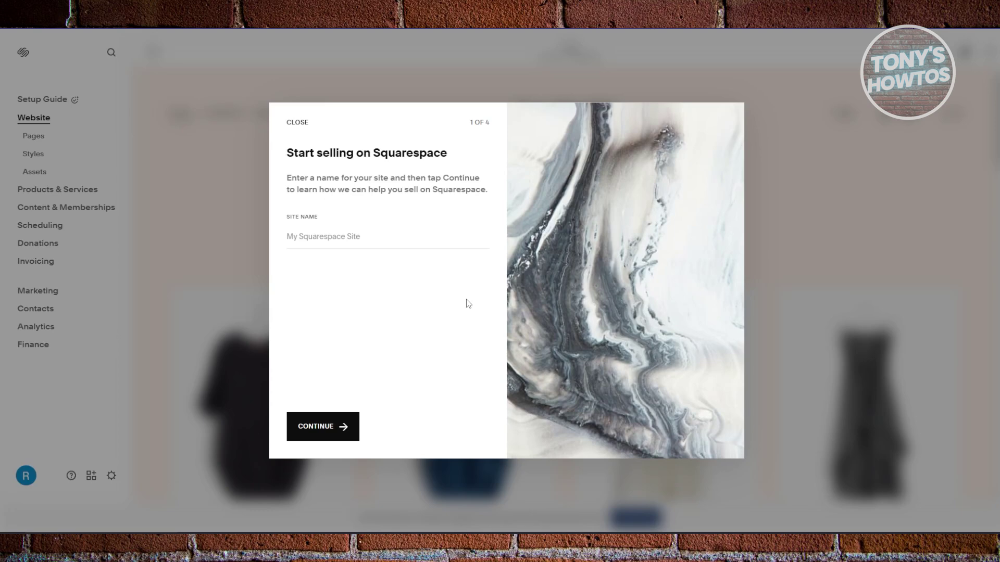
pyautogui.click(378, 238)
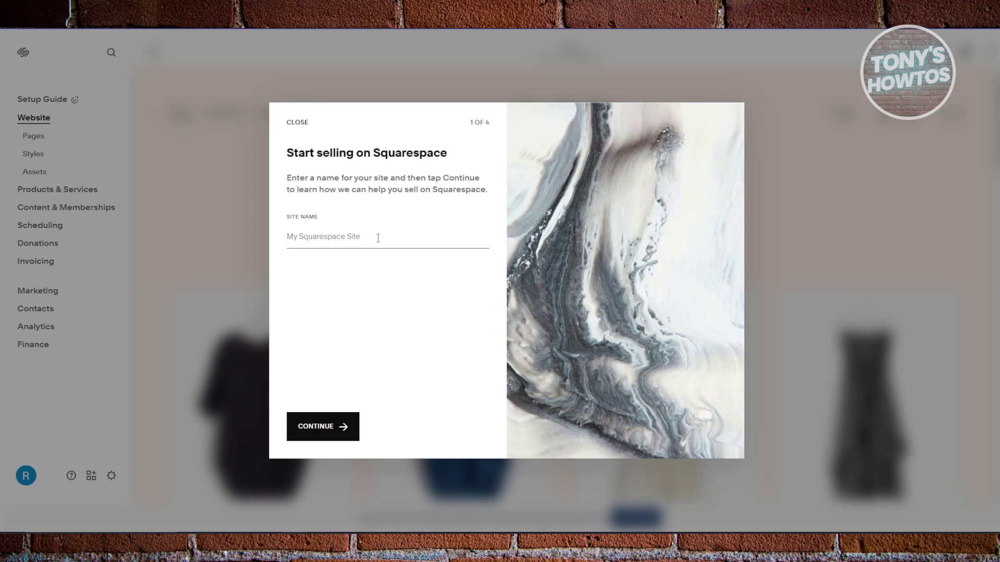
pyautogui.write('RENZI SHO')
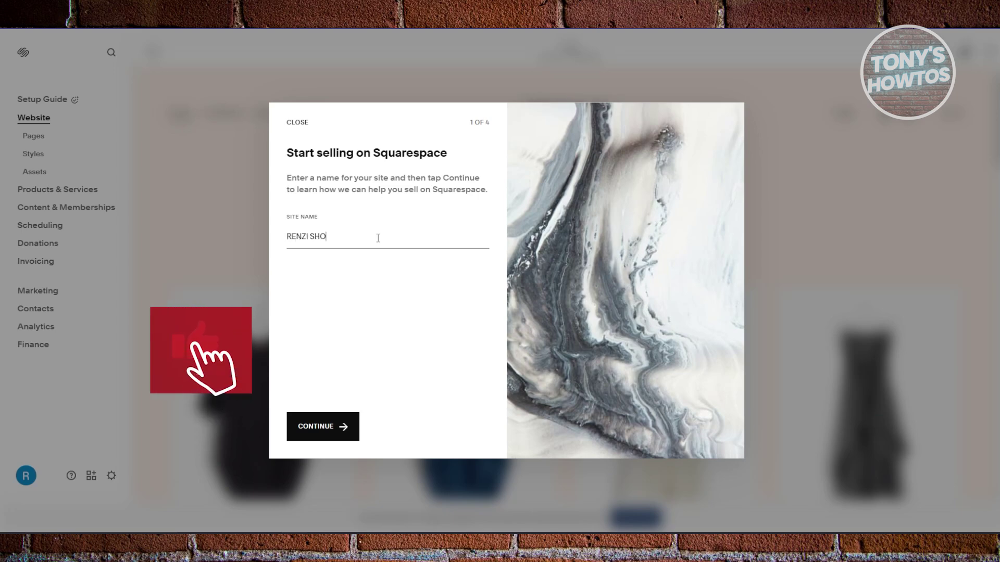
pyautogui.write('PPING')
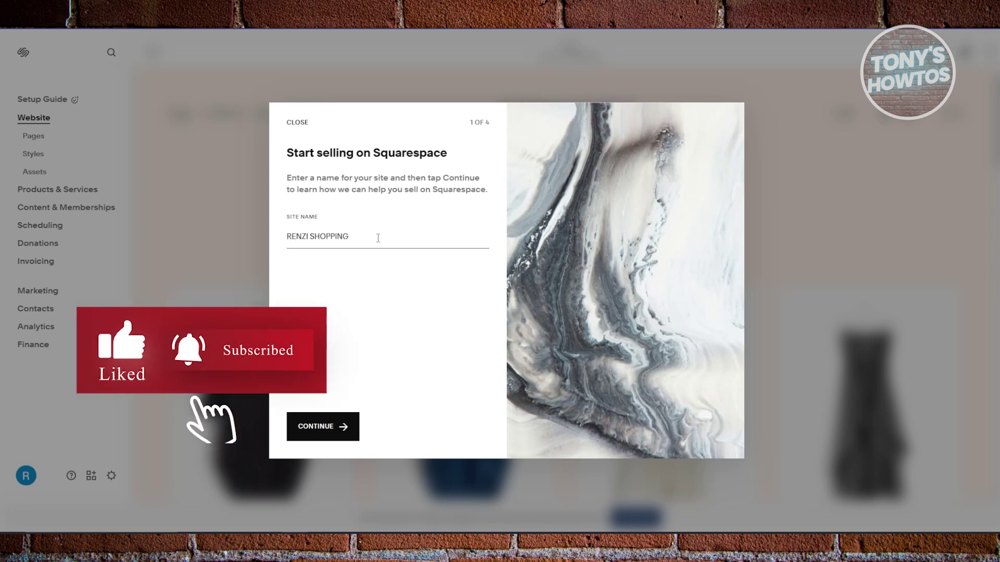
pyautogui.click(347, 435)
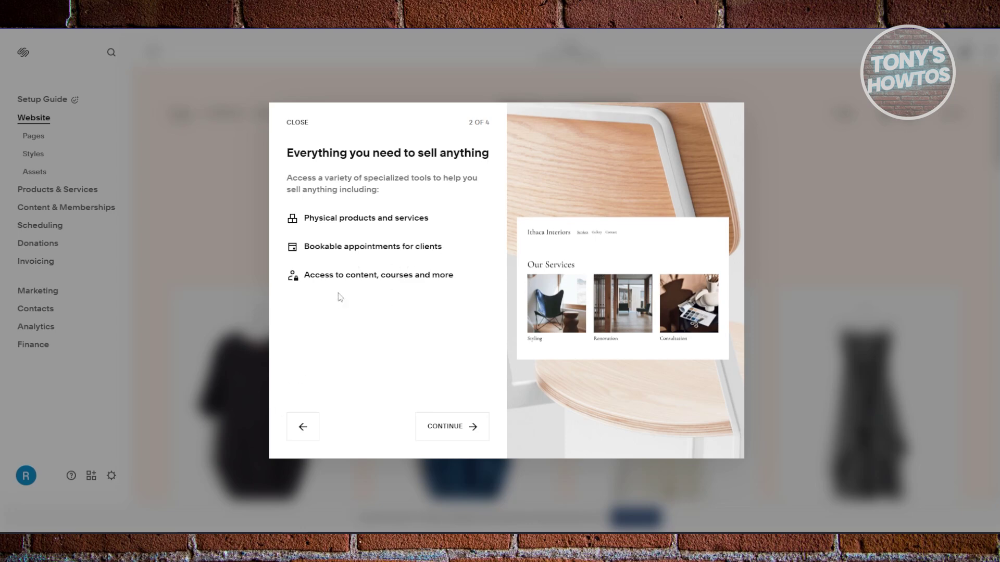
# Step: Go through the remaining selling introduction pages and finish the introduction to reach the site dashboard
pyautogui.click(452, 436)
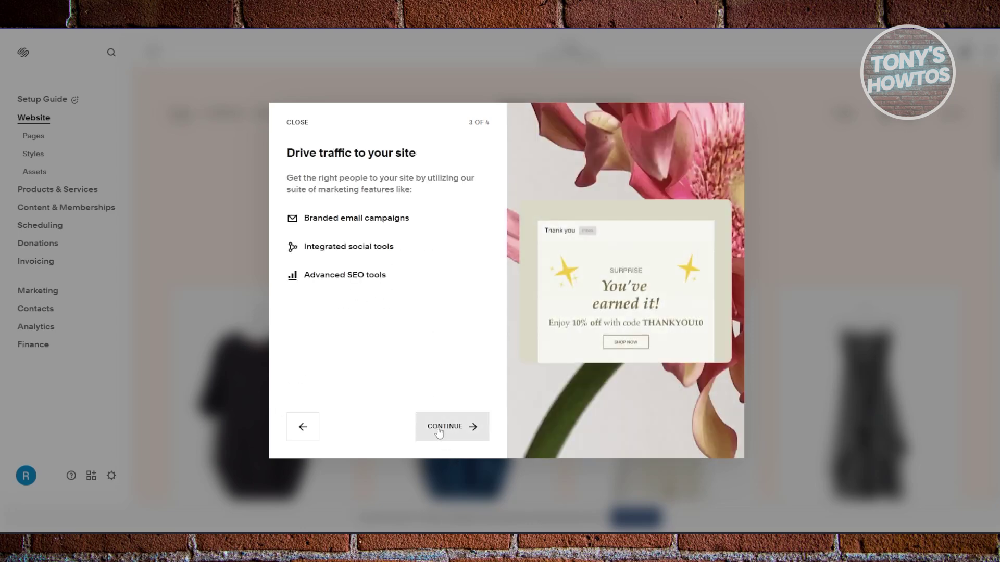
pyautogui.click(460, 425)
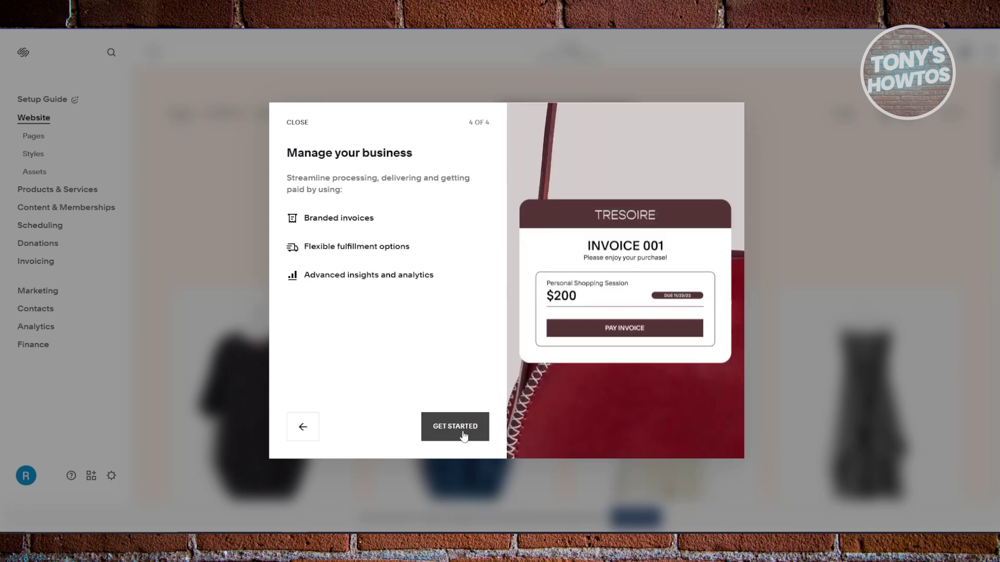
pyautogui.click(464, 437)
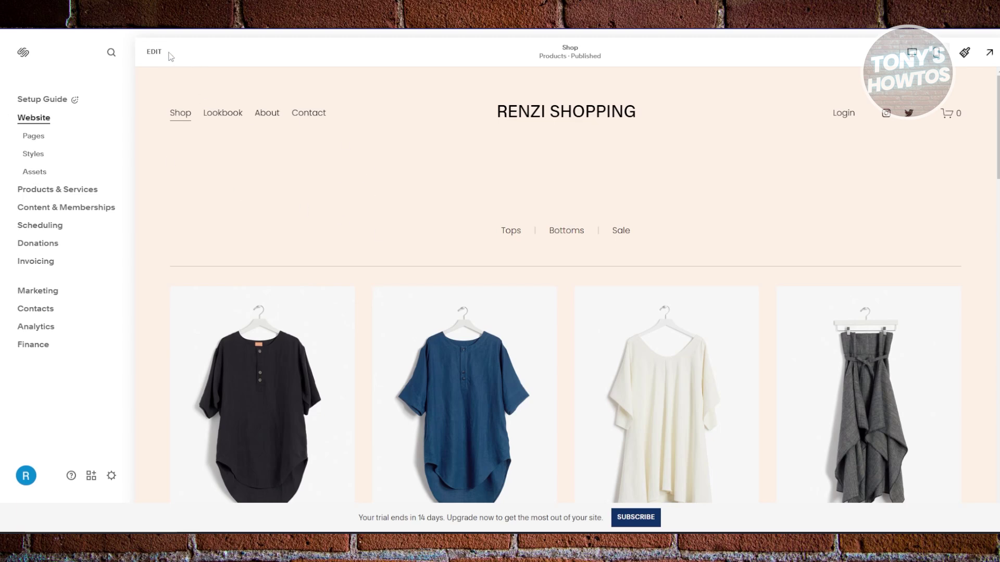
# Step: Check the Shop page in the mobile preview and return to the desktop preview
pyautogui.click(916, 57)
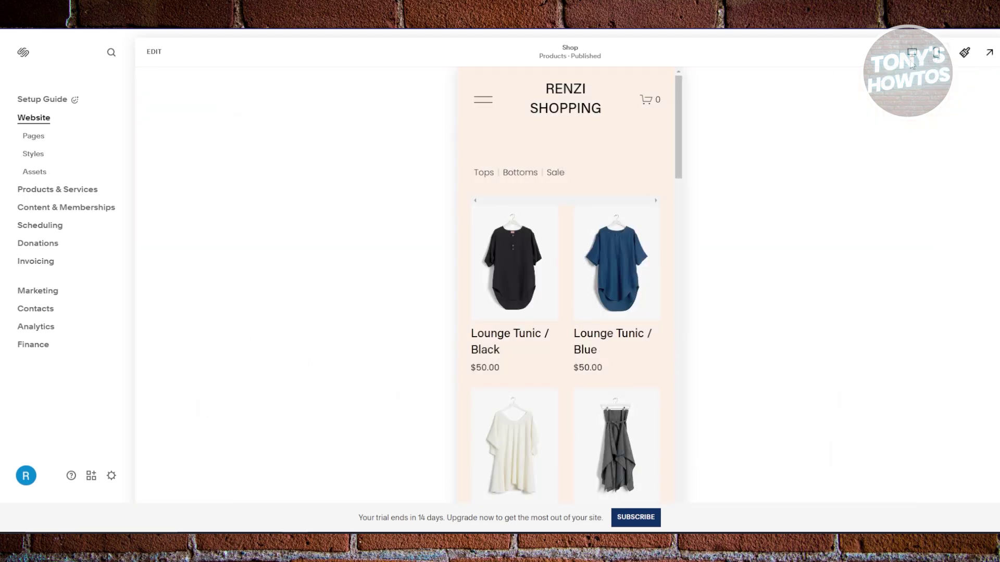
pyautogui.click(912, 54)
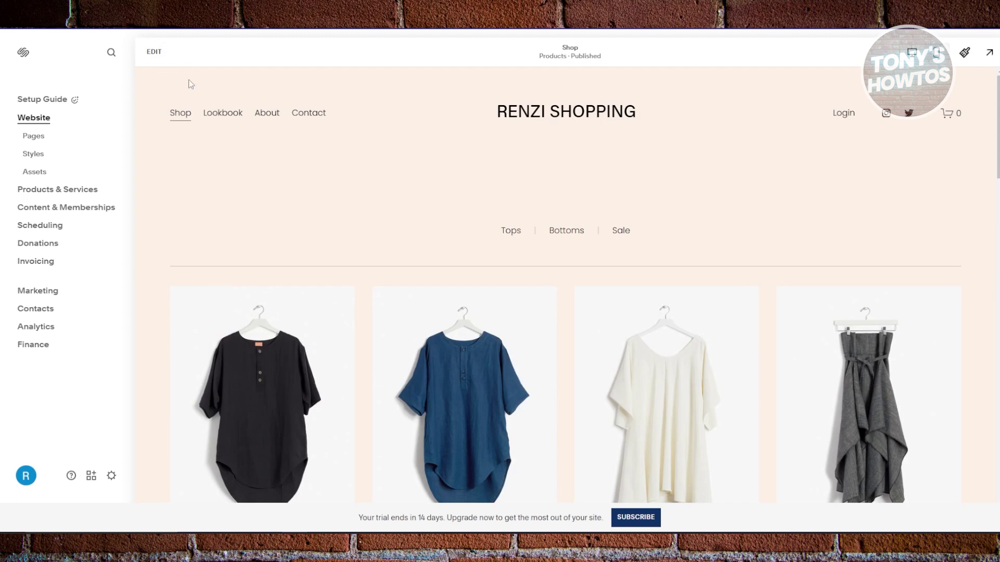
# Step: Start editing the Shop page and add a blank section between the site header and the product categories
pyautogui.click(154, 52)
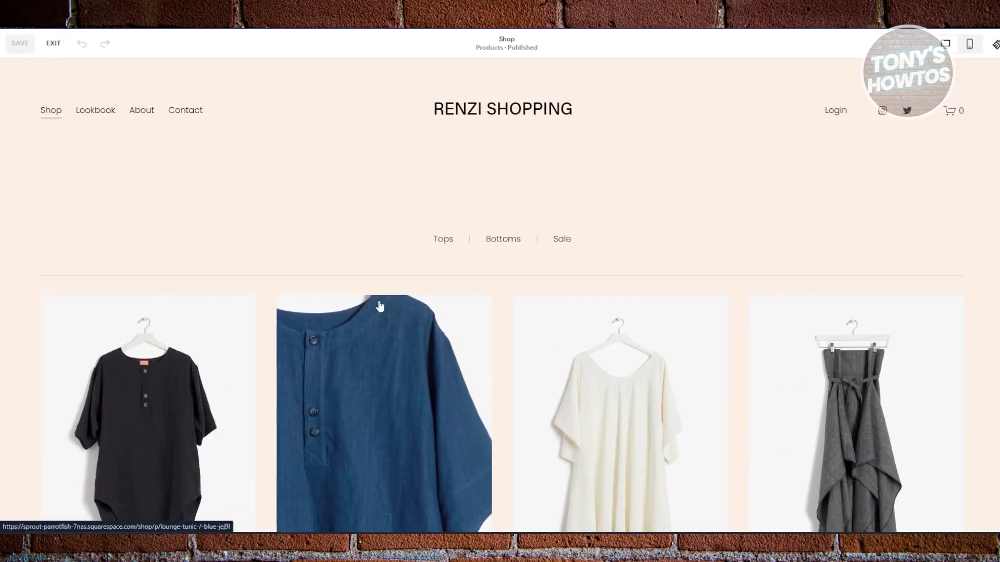
pyautogui.moveTo(172, 82)
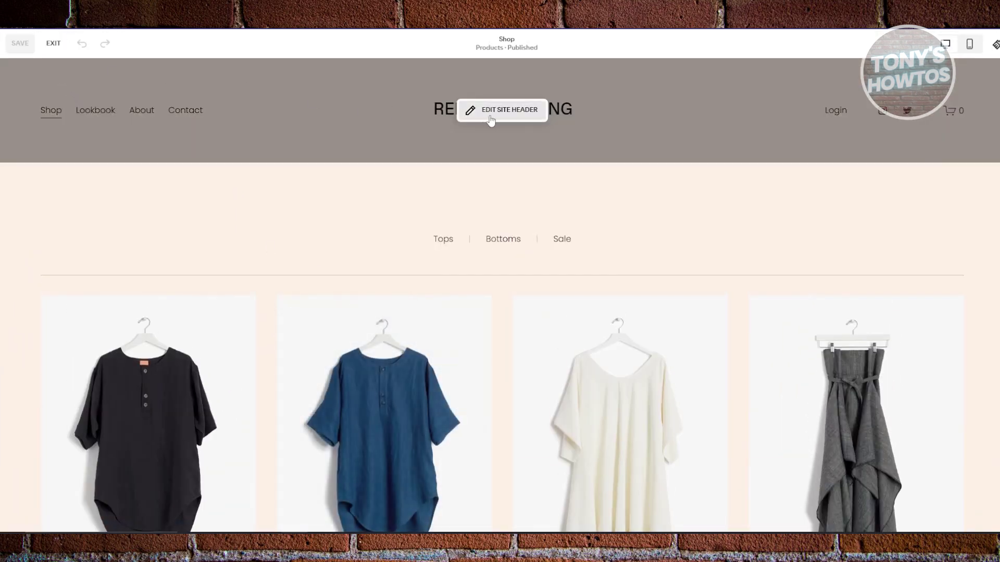
pyautogui.moveTo(464, 249)
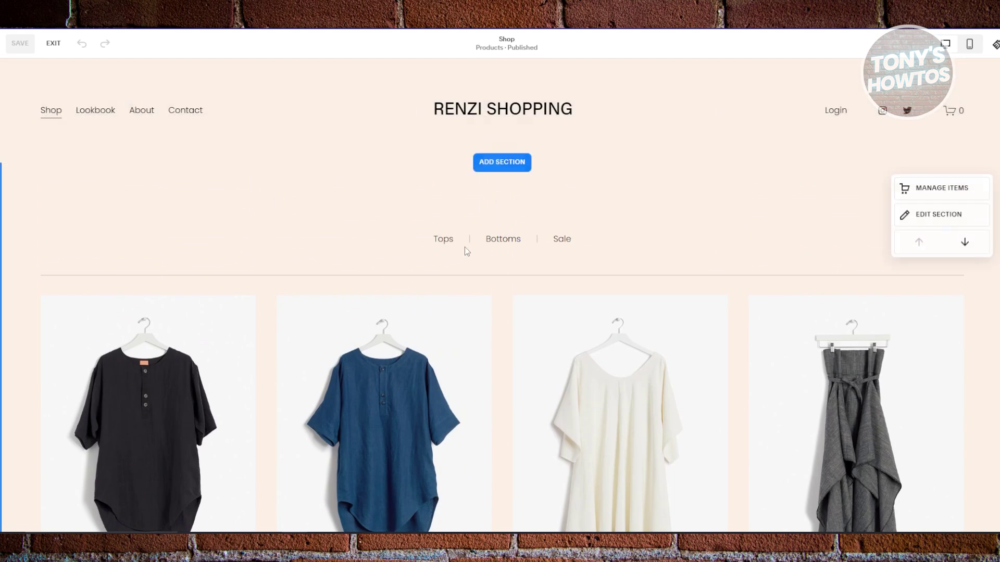
pyautogui.click(502, 166)
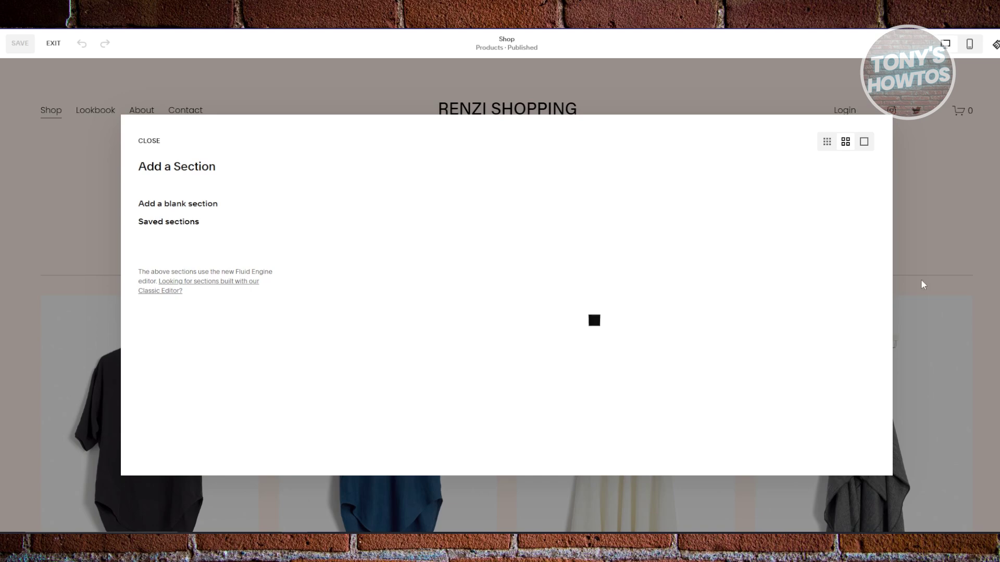
pyautogui.click(183, 205)
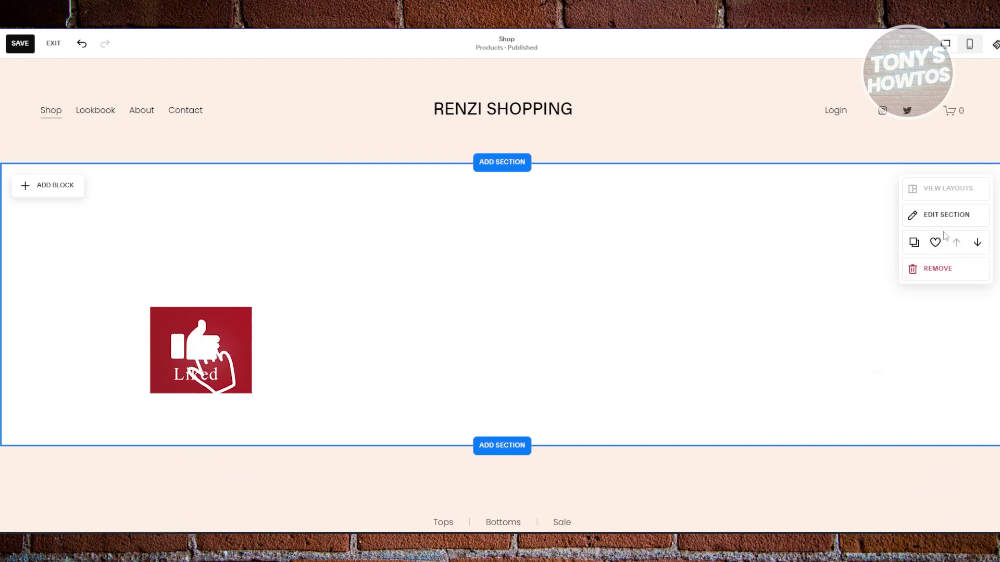
# Step: Add a quote block to the blank section and widen it so the quotation fits on two lines
pyautogui.click(74, 192)
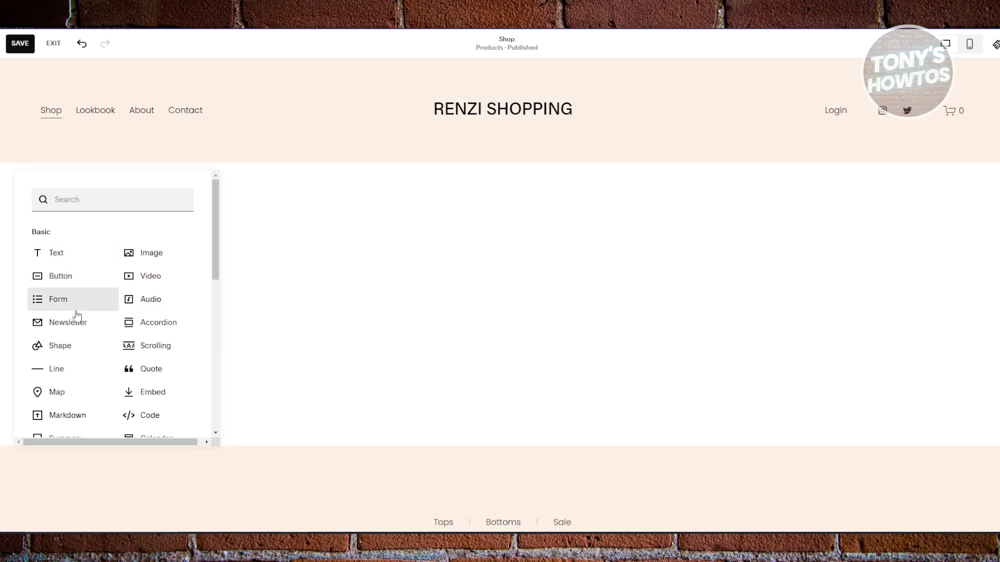
pyautogui.scroll(-1, 177, 354)
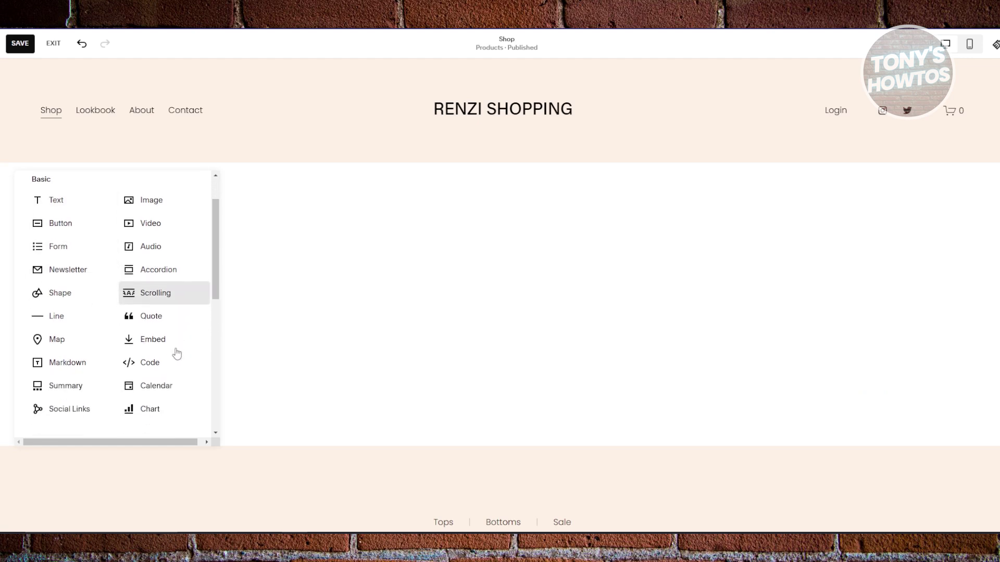
pyautogui.click(184, 322)
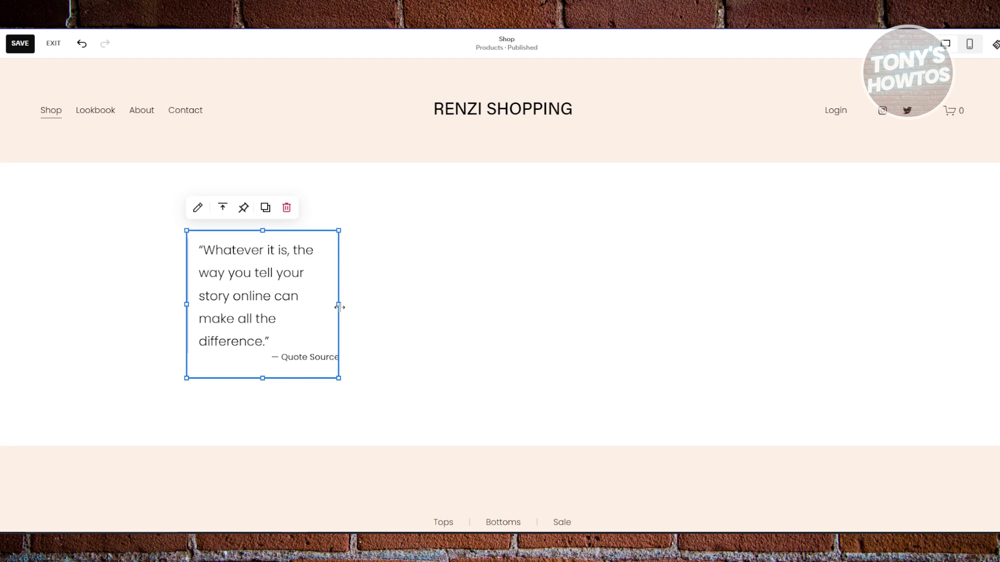
pyautogui.moveTo(339, 308); pyautogui.dragTo(508, 316)
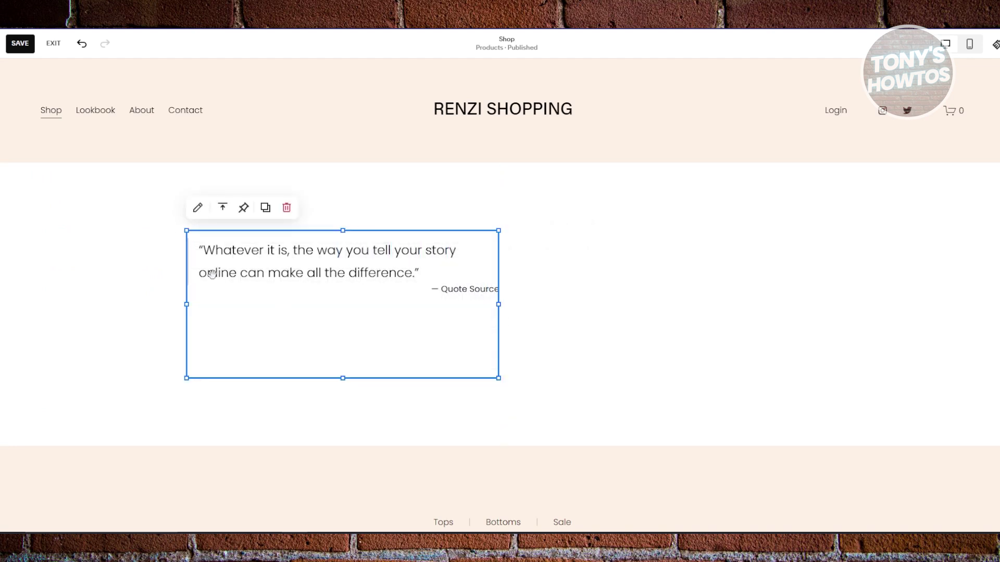
pyautogui.click(660, 304)
# Step: Add a video block to the section and place it to the right of the quote, with a small gap between them
pyautogui.click(64, 192)
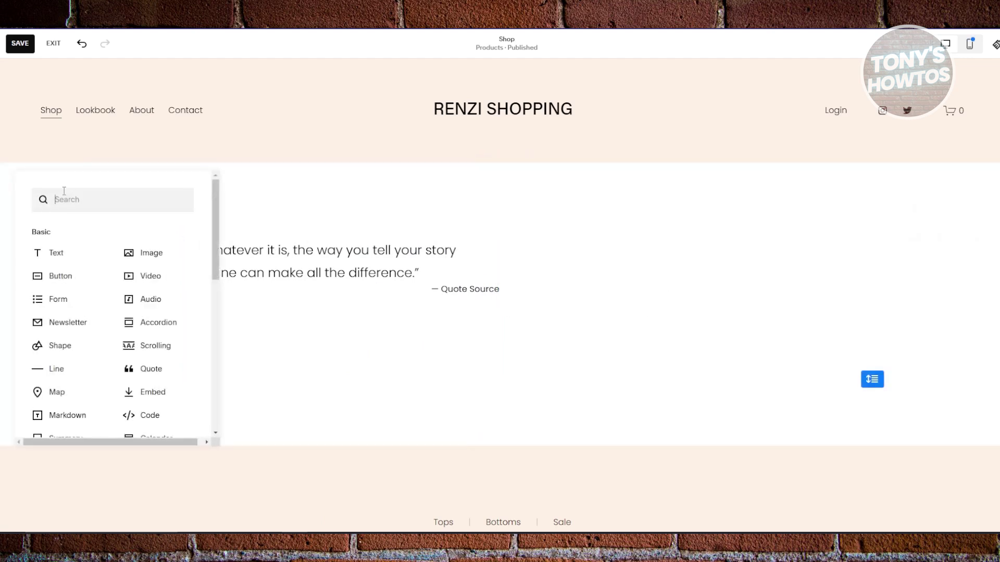
pyautogui.click(150, 280)
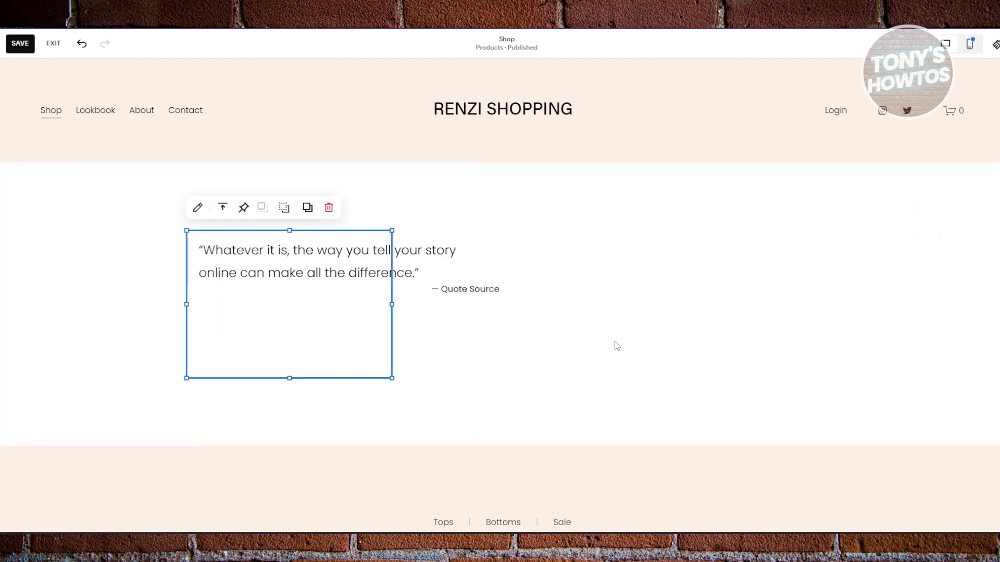
pyautogui.moveTo(306, 297); pyautogui.dragTo(724, 306)
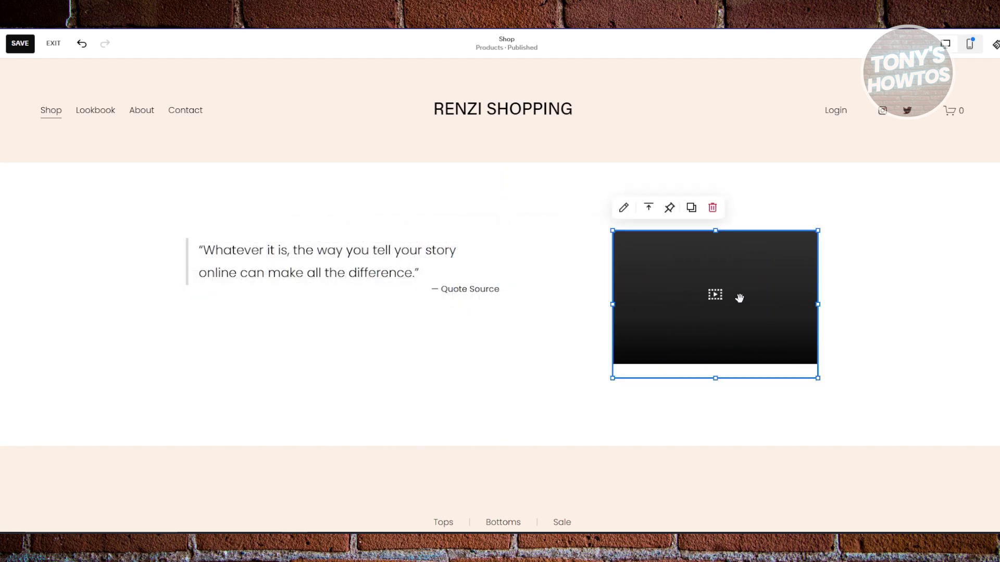
pyautogui.moveTo(757, 272); pyautogui.dragTo(706, 276)
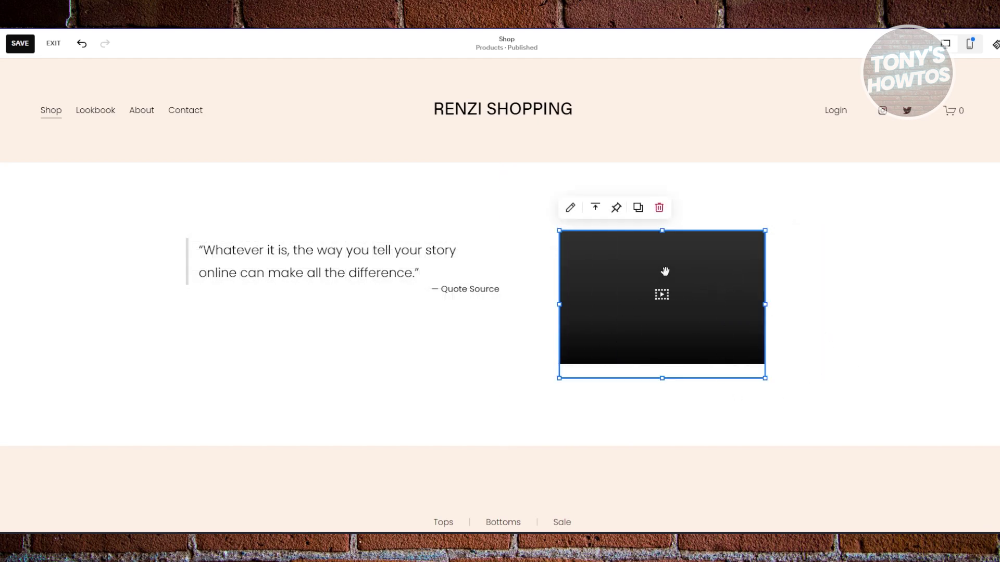
# Step: Examine the content settings of the video block and of the quote block
pyautogui.click(570, 208)
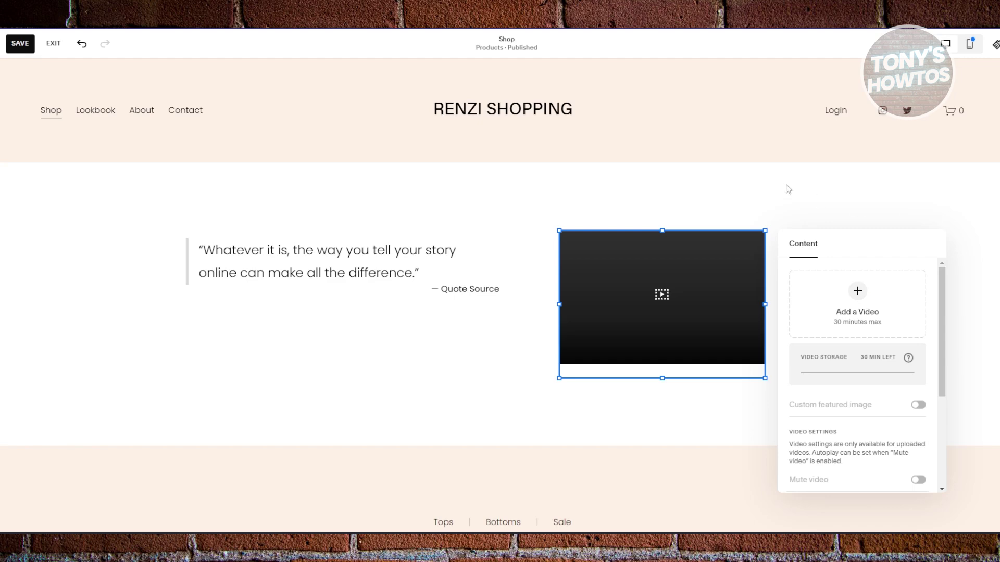
pyautogui.click(359, 255)
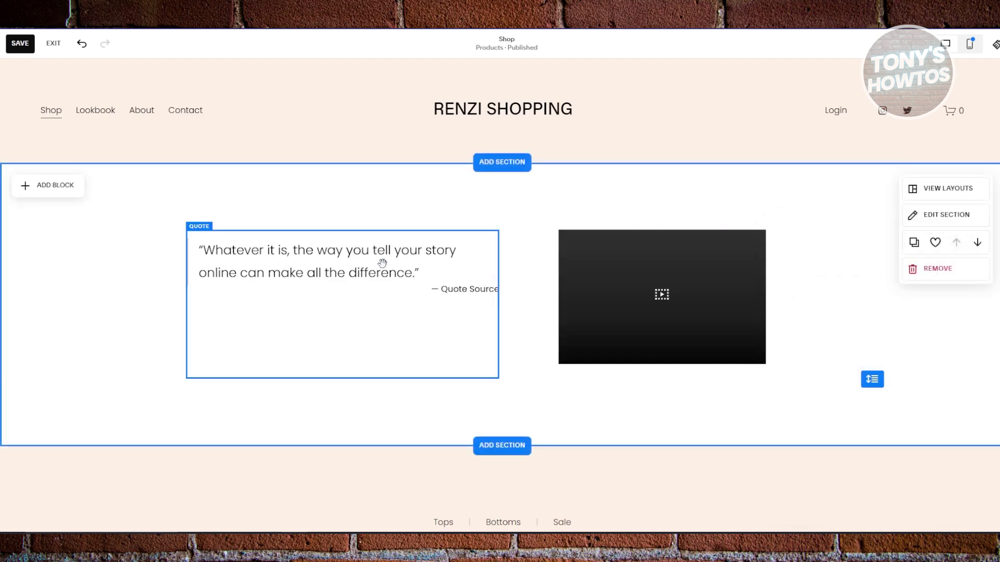
pyautogui.click(388, 275)
pyautogui.click(203, 213)
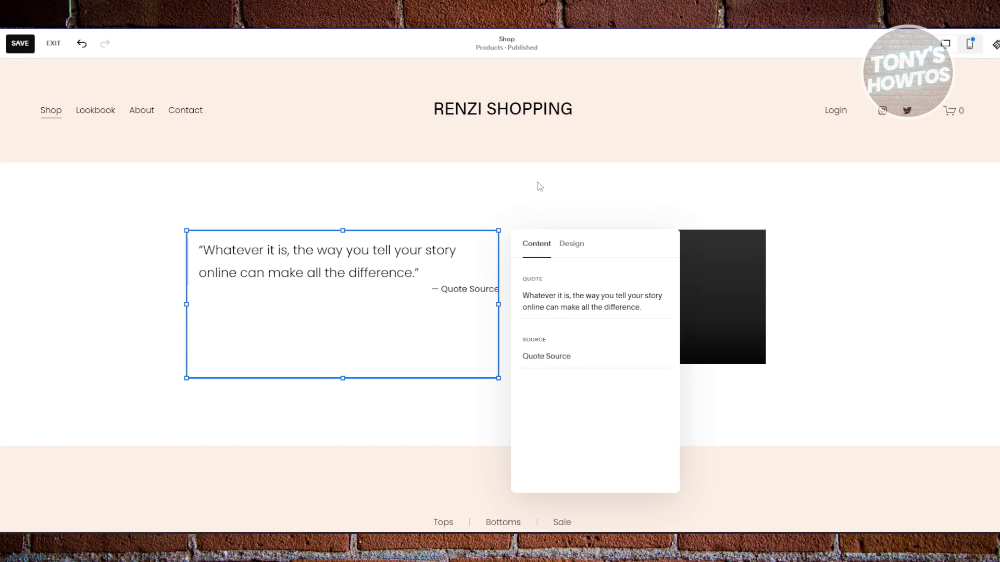
# Step: Examine the video block's vertical alignment options and its playback and description settings, leaving them as they are
pyautogui.click(742, 272)
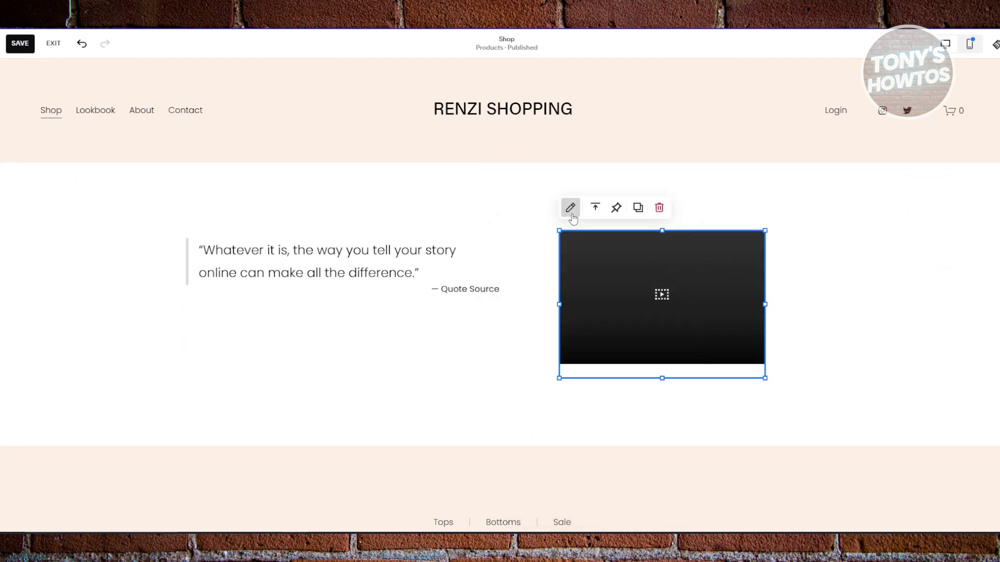
pyautogui.click(569, 208)
pyautogui.click(613, 189)
pyautogui.click(602, 237)
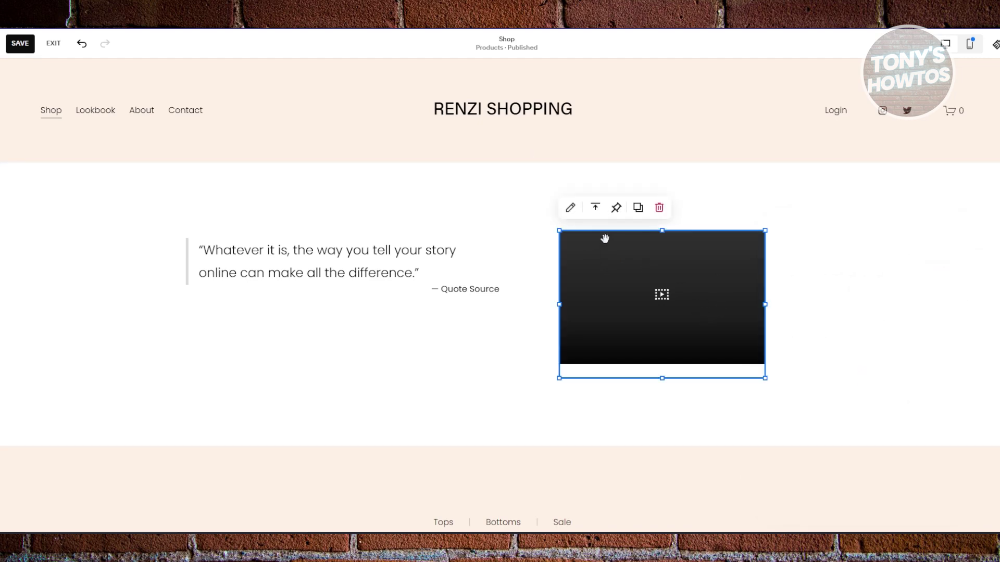
pyautogui.click(595, 208)
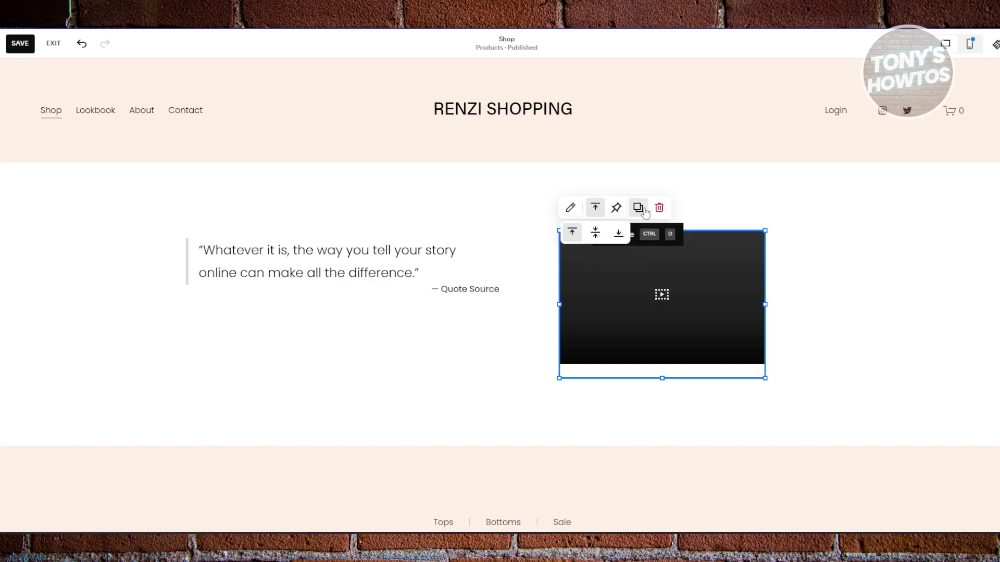
pyautogui.click(571, 208)
pyautogui.scroll(-3, 864, 315)
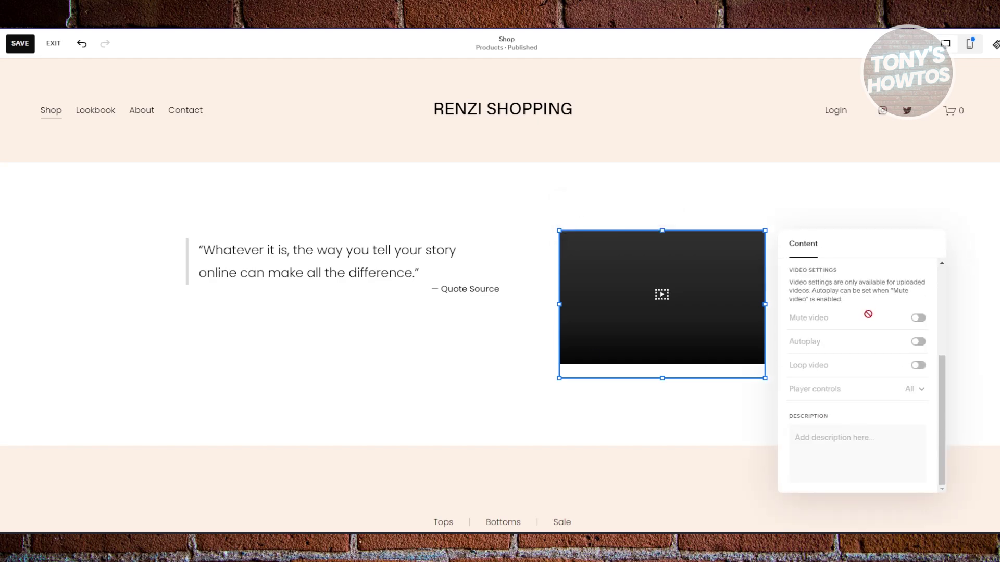
pyautogui.scroll(5, 872, 326)
pyautogui.click(504, 375)
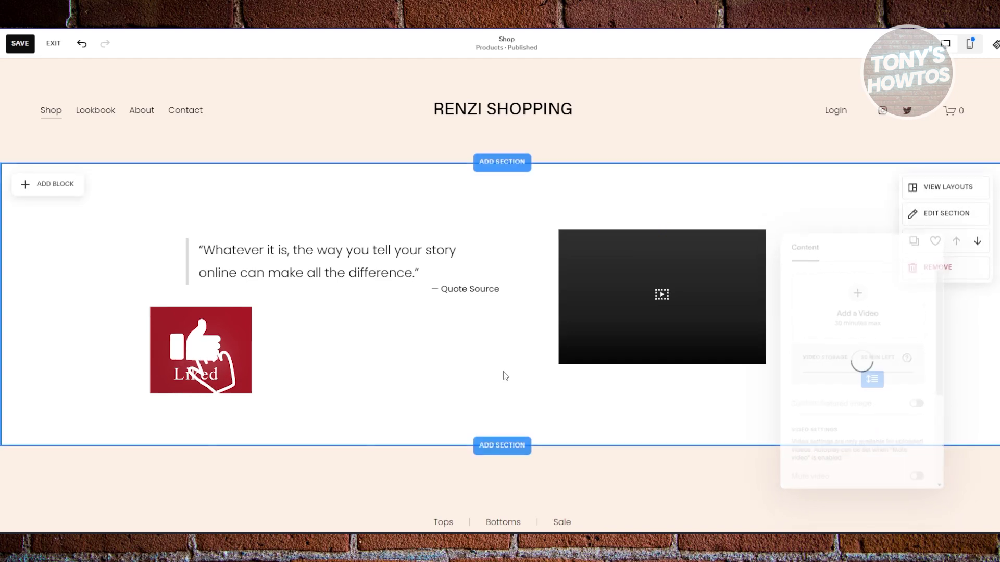
# Step: Save the Shop page, check the new section in the mobile layout and leave the page editor
pyautogui.click(25, 48)
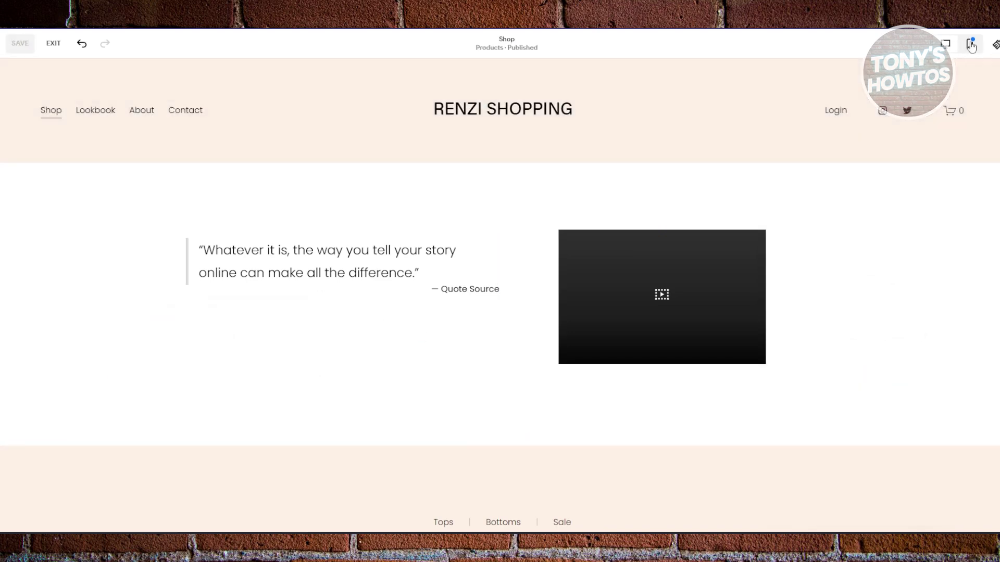
pyautogui.click(969, 43)
pyautogui.moveTo(660, 214)
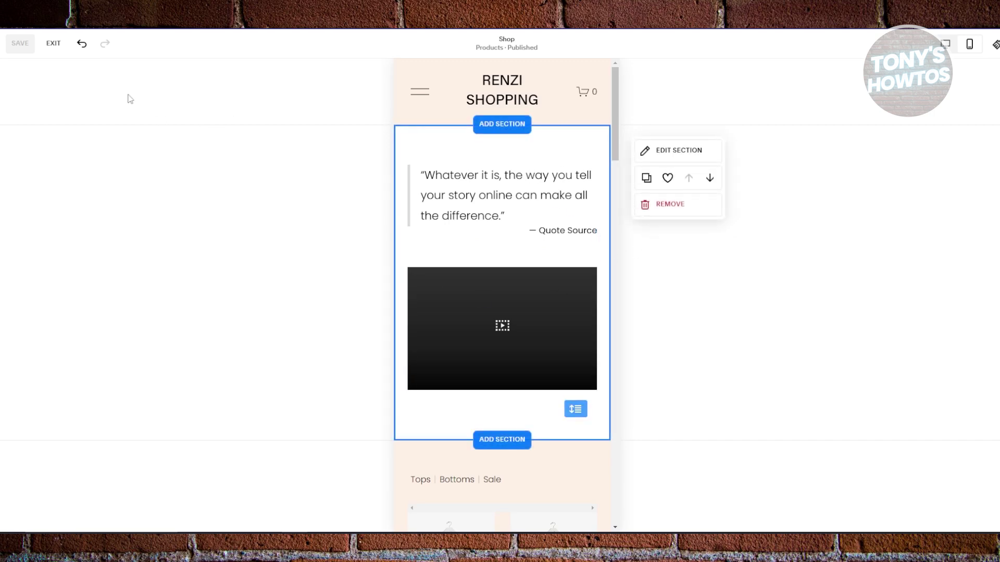
pyautogui.click(52, 44)
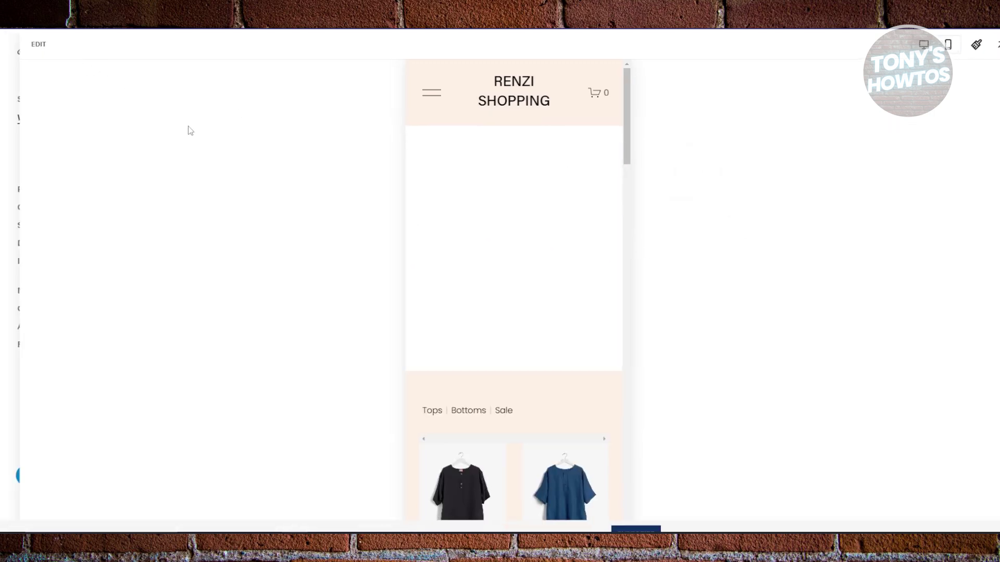
# Step: Open the site's page list and view the Contact page in the desktop layout
pyautogui.click(35, 137)
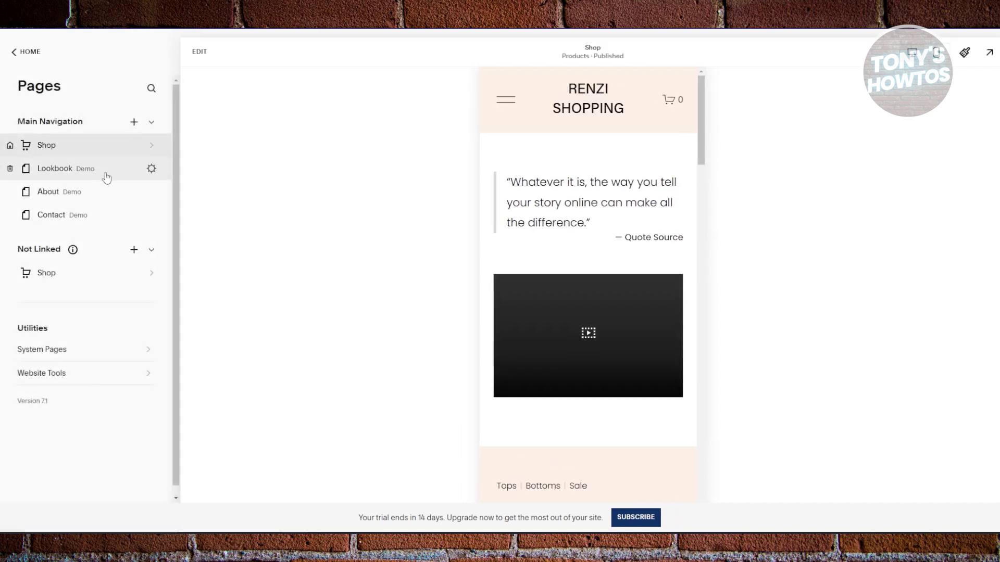
pyautogui.click(918, 57)
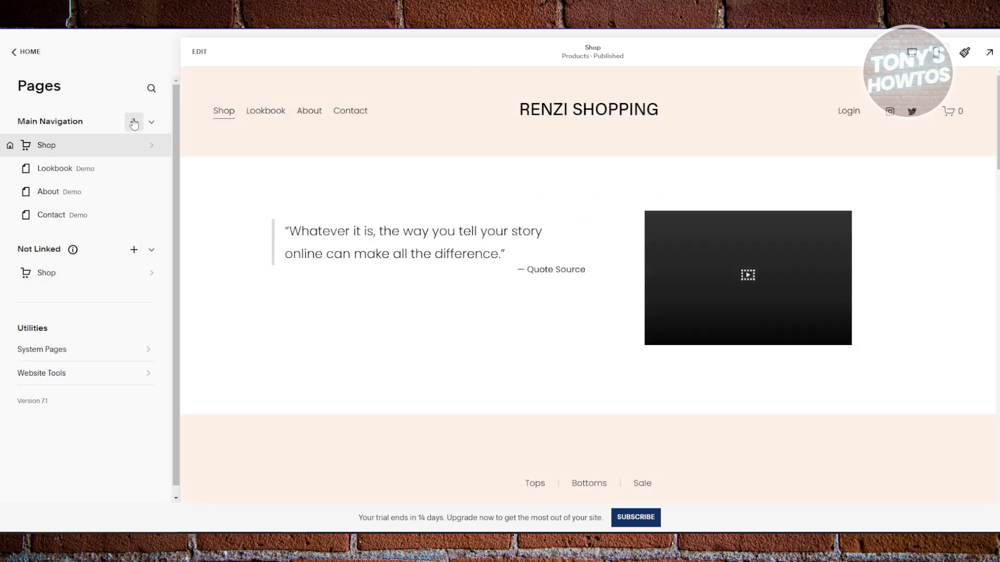
pyautogui.click(56, 216)
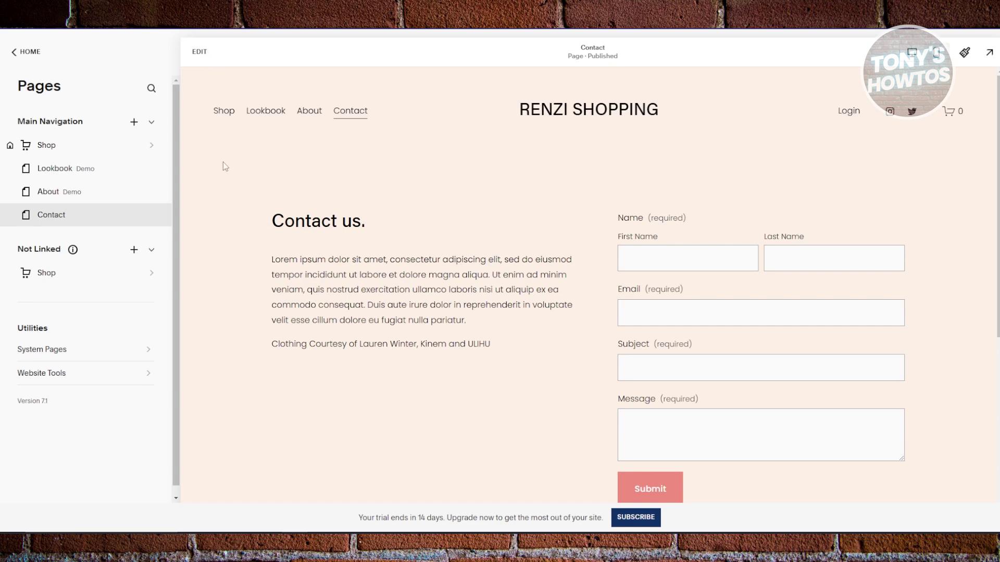
# Step: Look through the System Pages and Website Tools options, then return to the main site menu
pyautogui.click(110, 355)
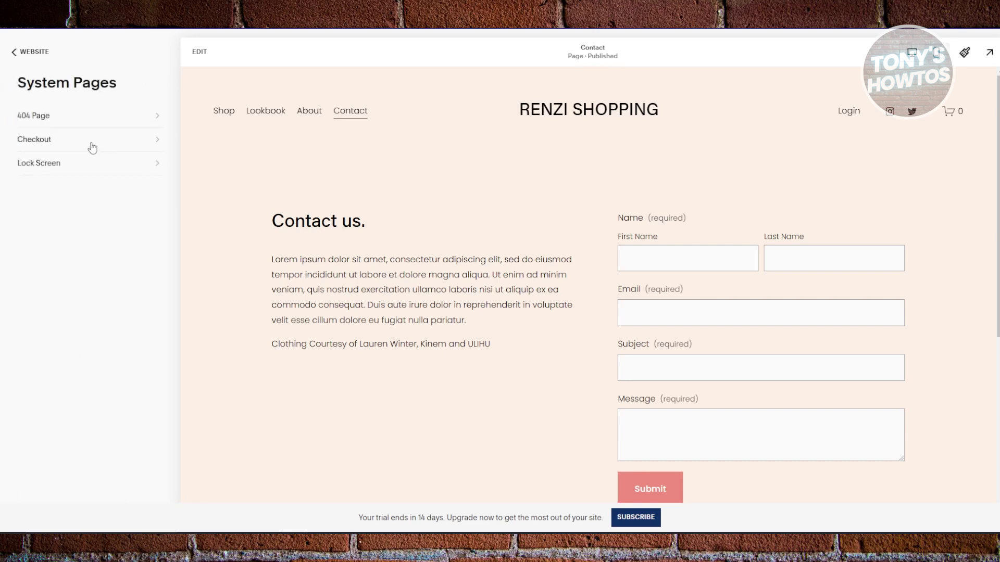
pyautogui.click(14, 51)
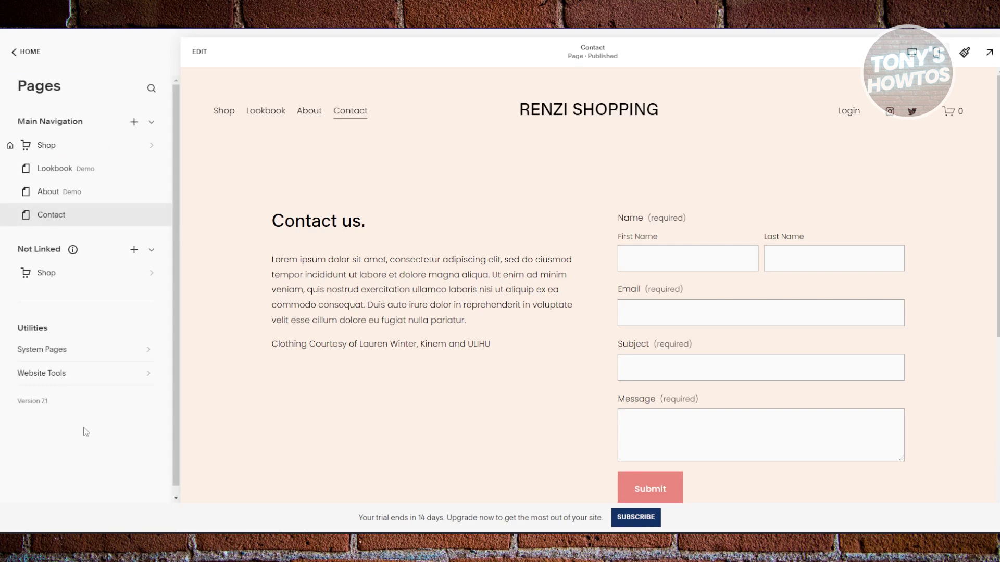
pyautogui.click(62, 378)
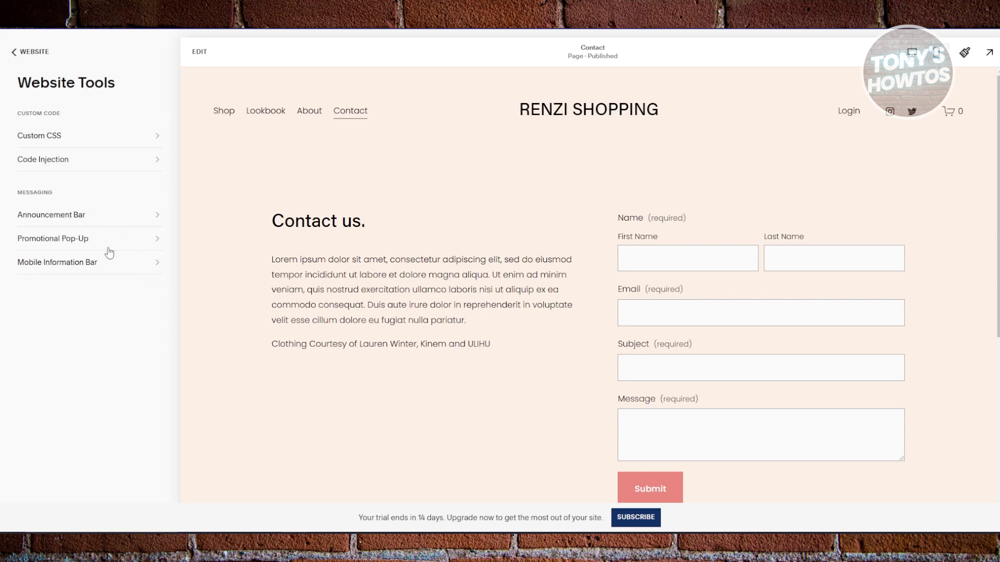
pyautogui.click(16, 57)
pyautogui.click(17, 57)
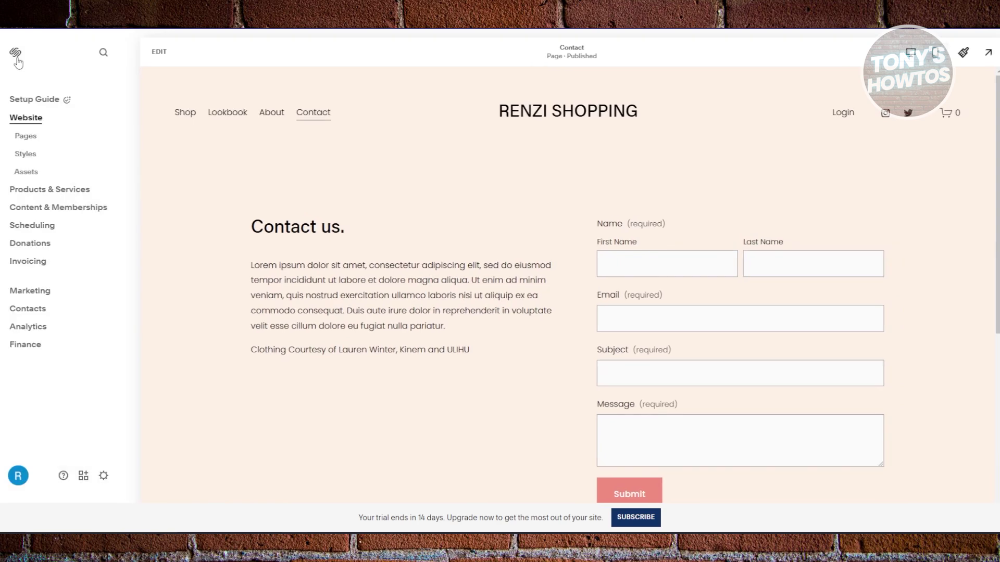
# Step: Review the Site Styles options without changing them and open the Asset Library
pyautogui.click(34, 153)
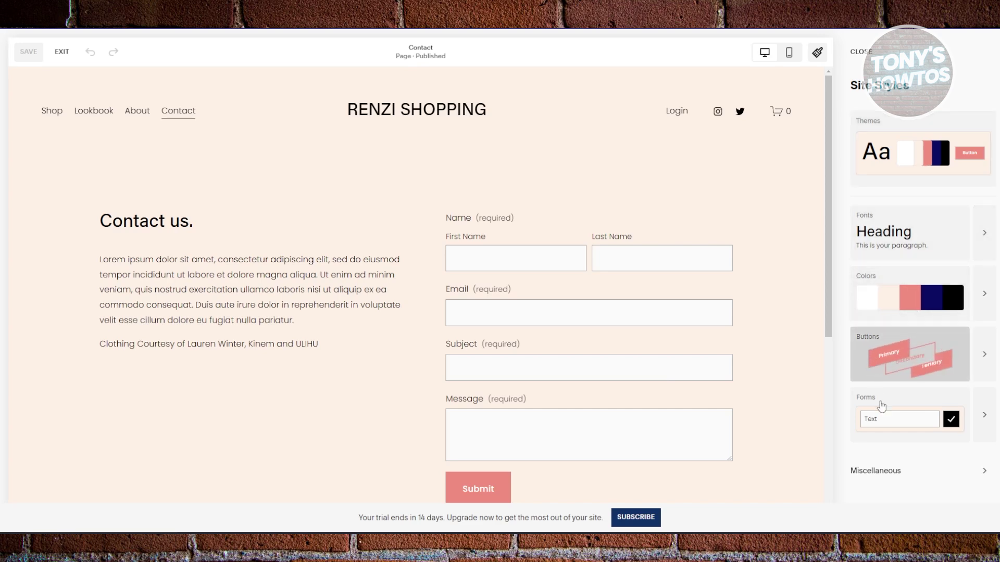
pyautogui.click(62, 52)
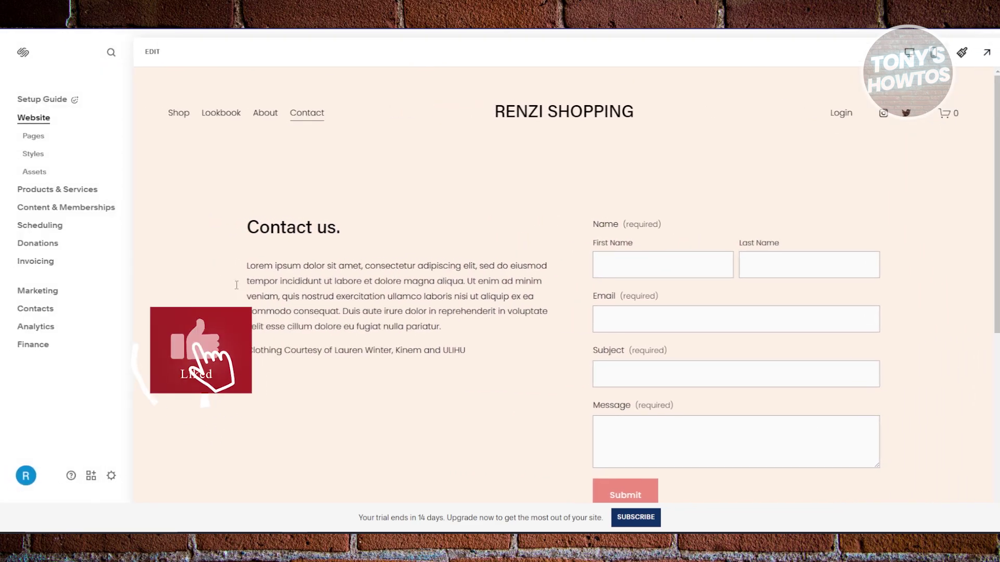
pyautogui.click(35, 171)
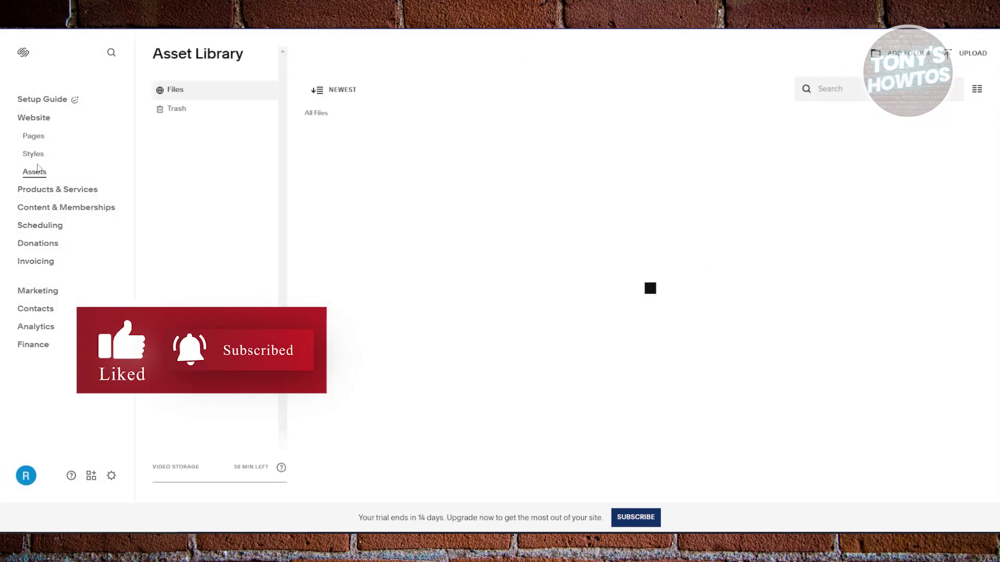
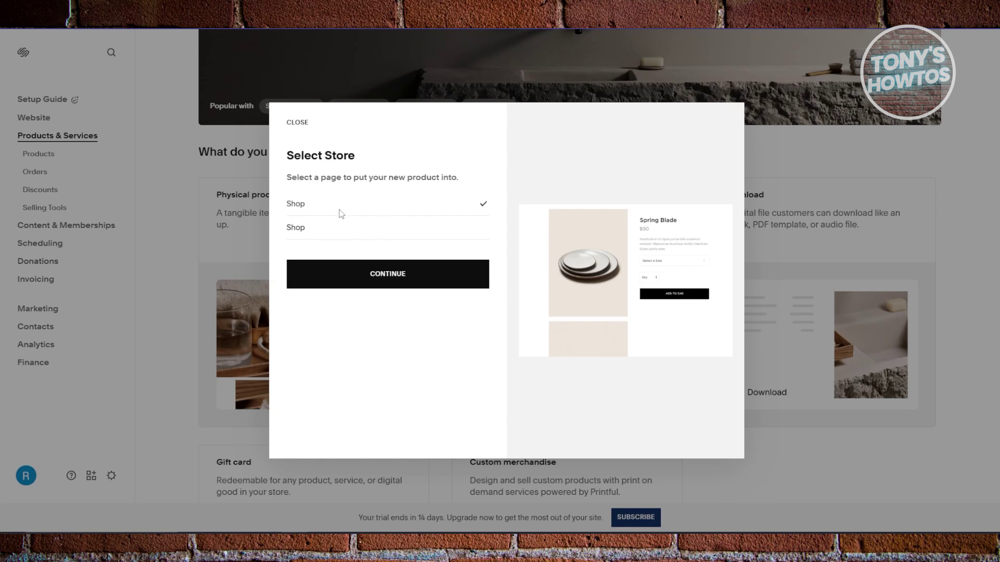
# Step: Choose the first Shop page as the store for the new physical product and name it TEST PRODUCT
pyautogui.click(406, 275)
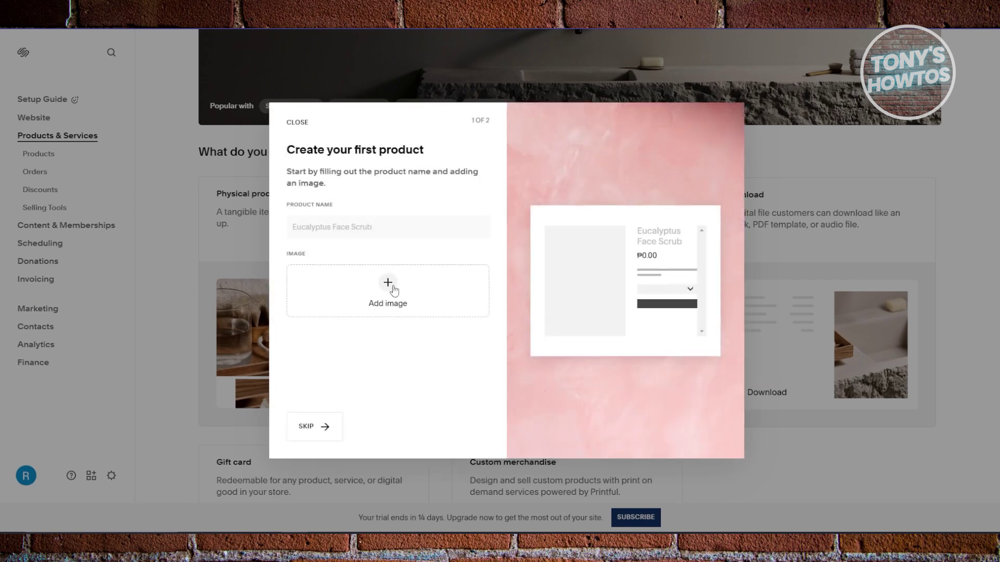
pyautogui.click(360, 238)
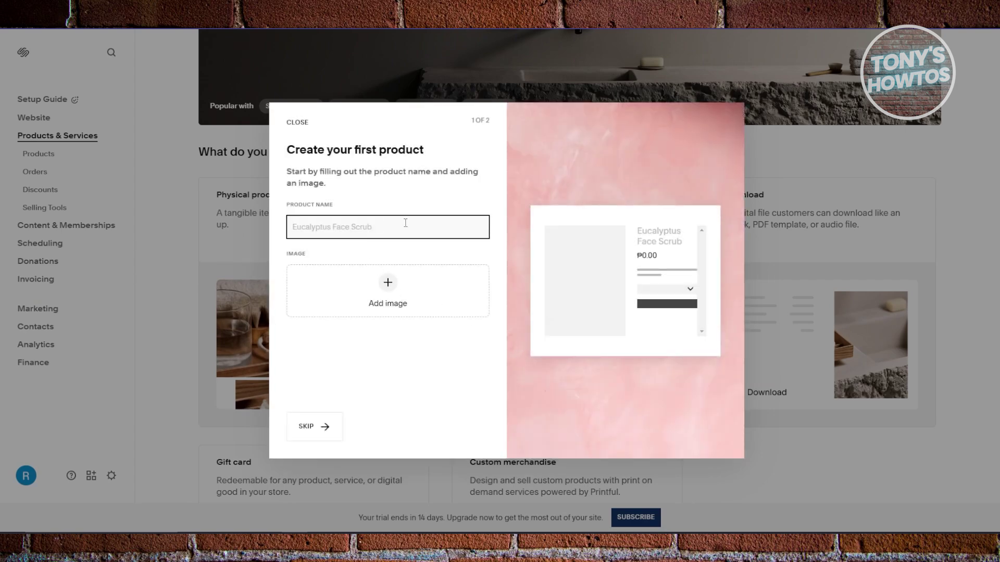
pyautogui.write('TES')
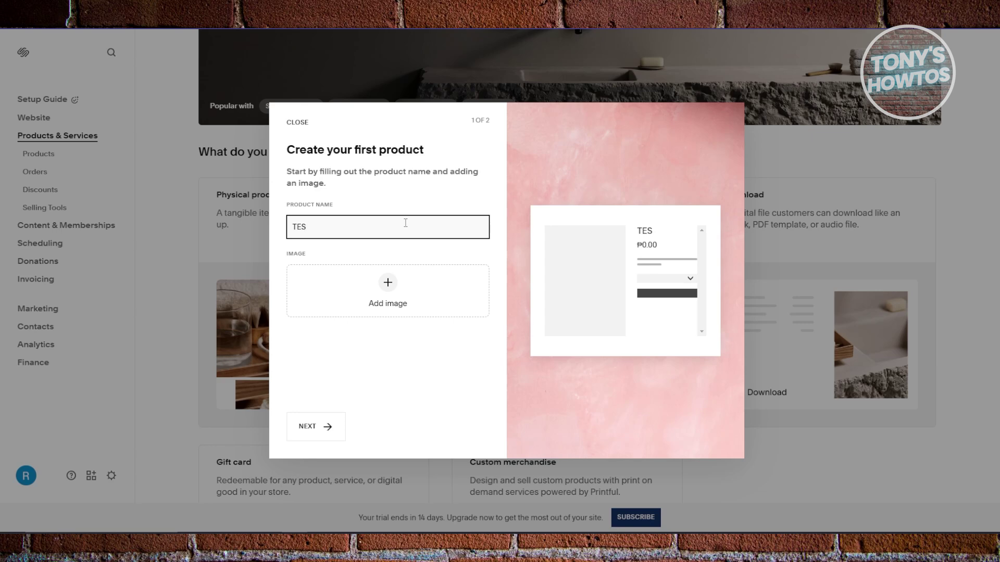
pyautogui.write('T PRODUCT')
# Step: Upload the white cat face image b637fd2b0078aacc8632372a6146017a as the product image and continue to the inventory setup
pyautogui.click(386, 283)
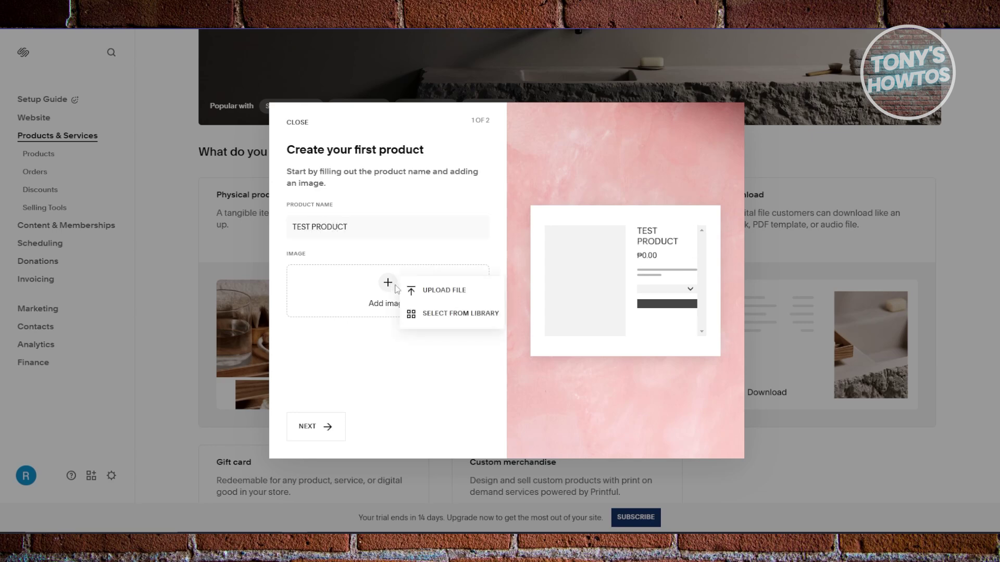
pyautogui.click(446, 294)
pyautogui.scroll(-3, 322, 161)
pyautogui.click(139, 175)
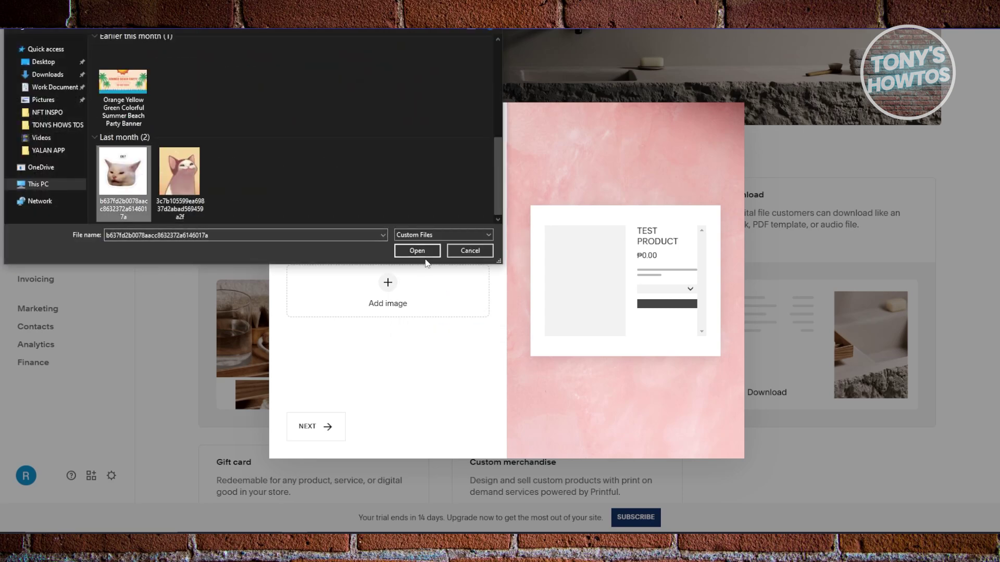
pyautogui.click(418, 251)
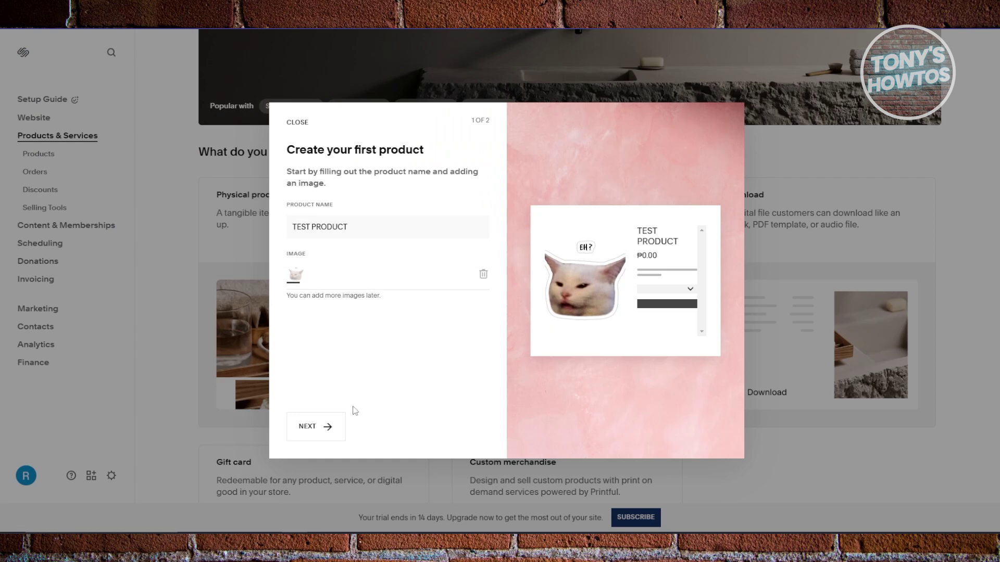
pyautogui.click(328, 426)
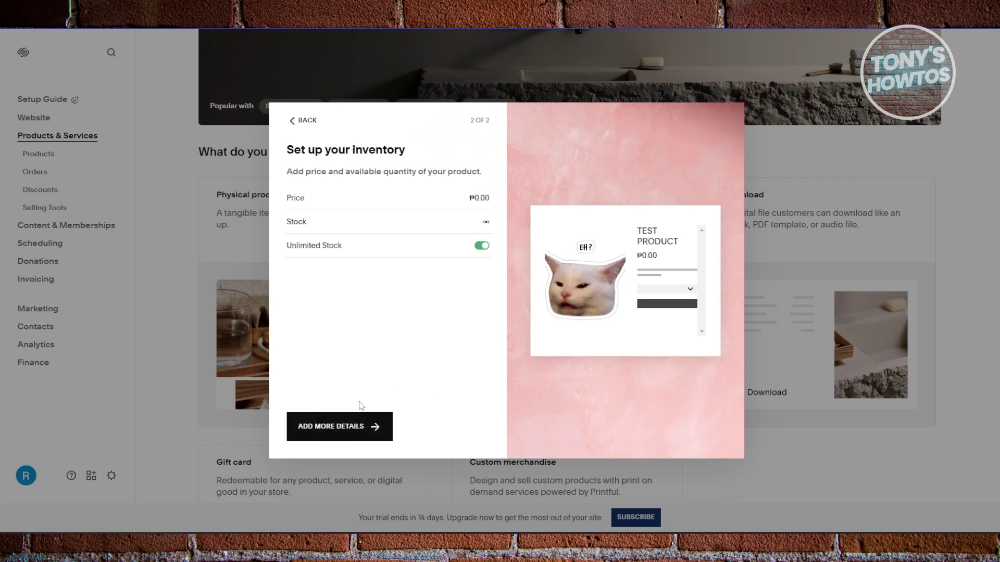
# Step: Set the product's price to ₱1,000.00, keep its stock unlimited and proceed to adding more details
pyautogui.click(482, 247)
pyautogui.click(479, 218)
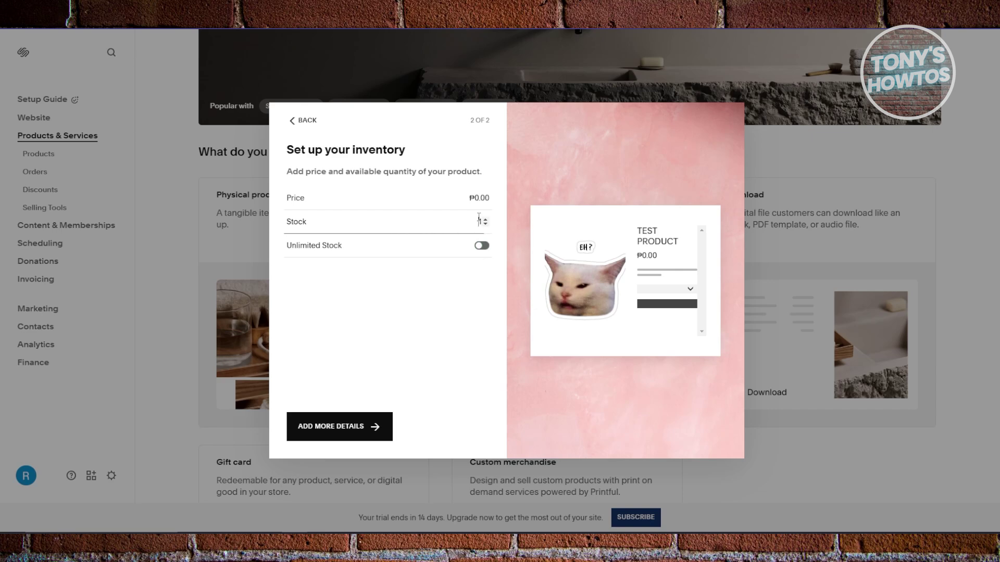
pyautogui.click(482, 198)
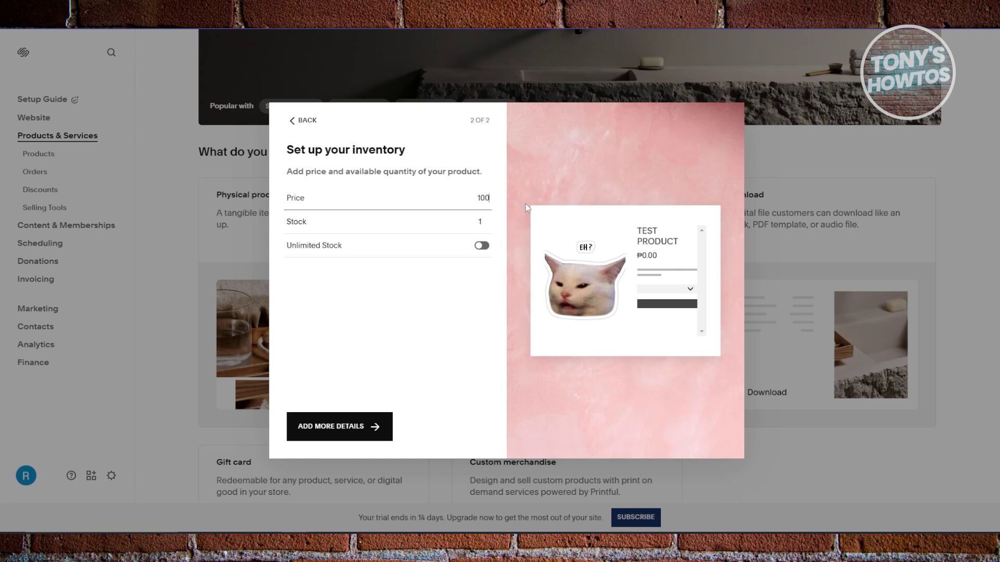
pyautogui.click(482, 247)
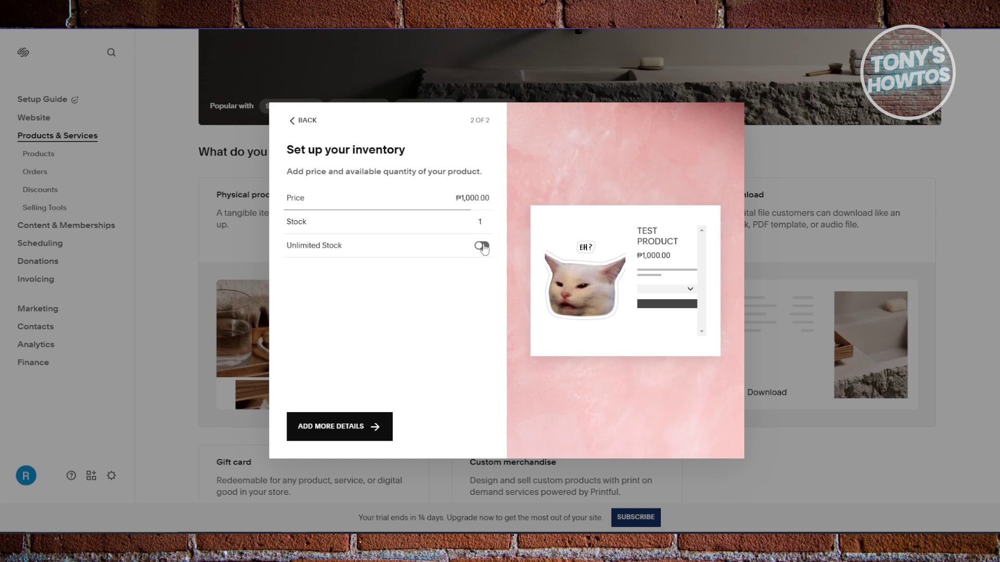
pyautogui.click(365, 432)
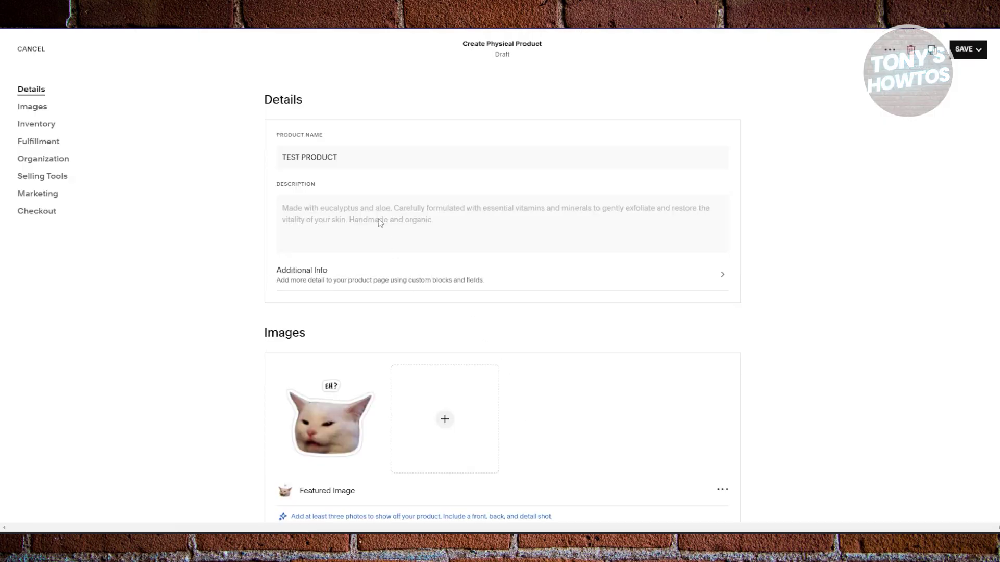
# Step: Review the product's inventory, variant, fulfillment, organization, selling tools and marketing settings without changing them
pyautogui.scroll(-8, 425, 214)
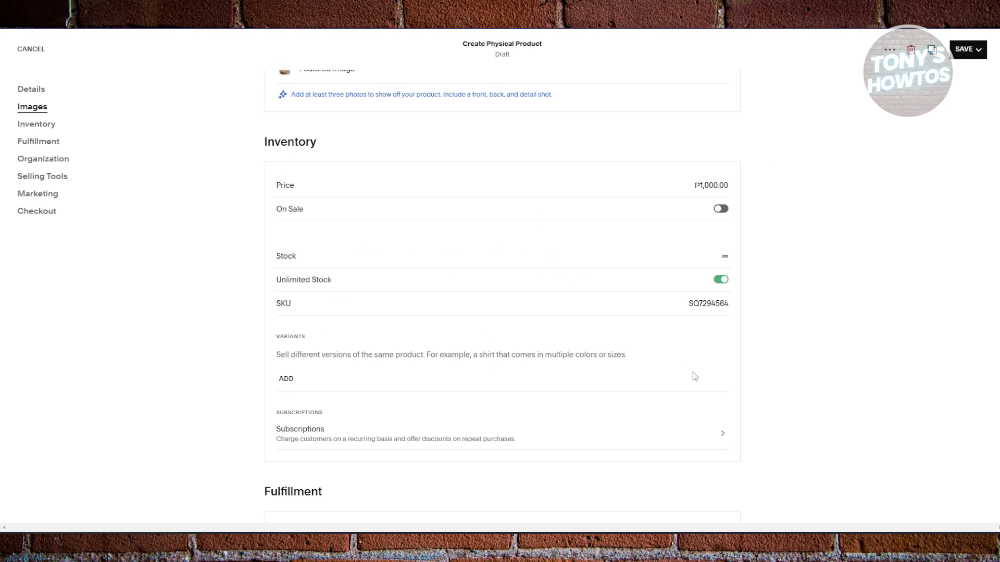
pyautogui.scroll(-2, 692, 375)
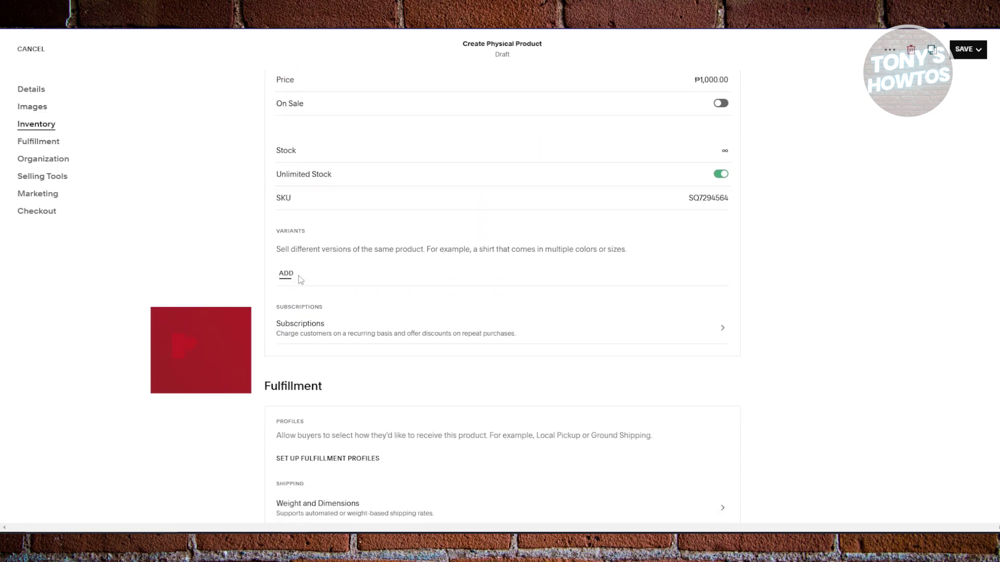
pyautogui.scroll(-3, 430, 364)
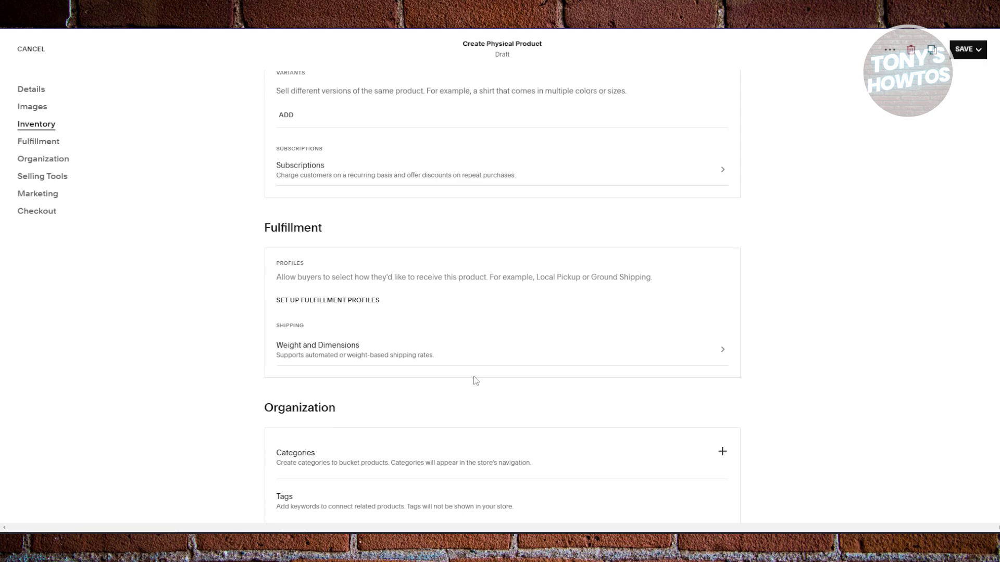
pyautogui.scroll(-3, 321, 401)
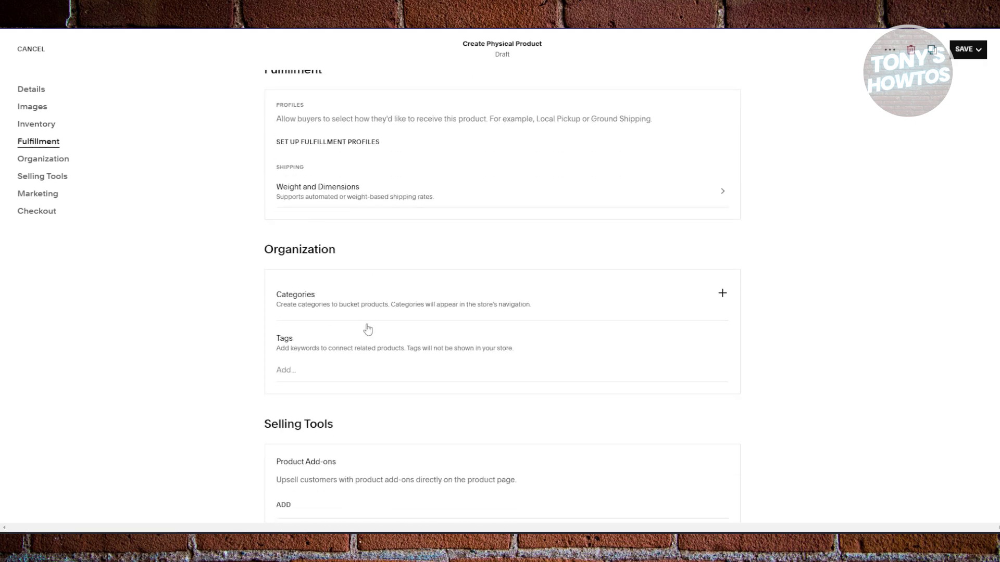
pyautogui.scroll(-4, 398, 362)
pyautogui.scroll(-1, 450, 315)
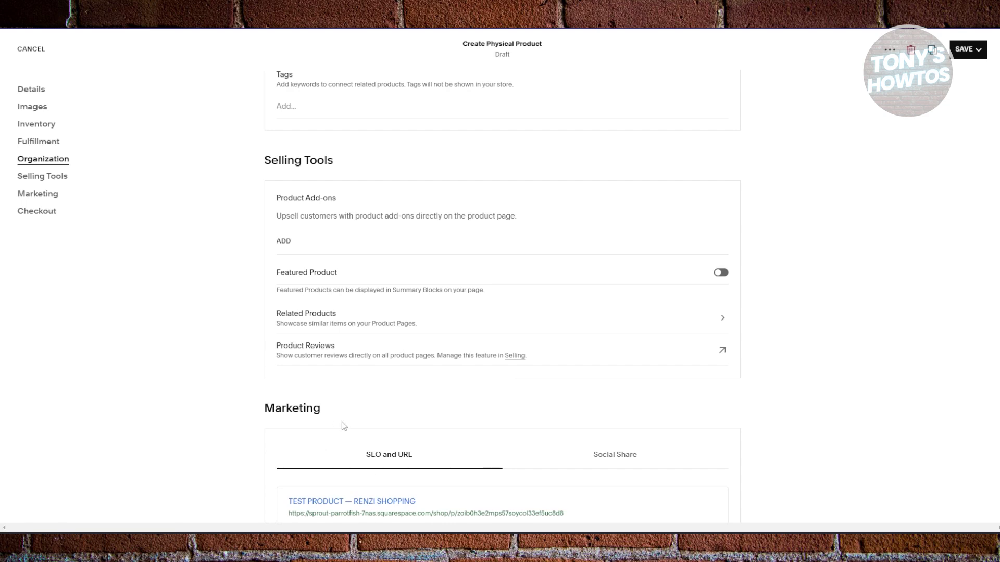
pyautogui.scroll(-10, 545, 364)
pyautogui.scroll(6, 598, 377)
pyautogui.scroll(10, 611, 373)
# Step: Save TEST PRODUCT without publishing or scheduling it
pyautogui.click(978, 49)
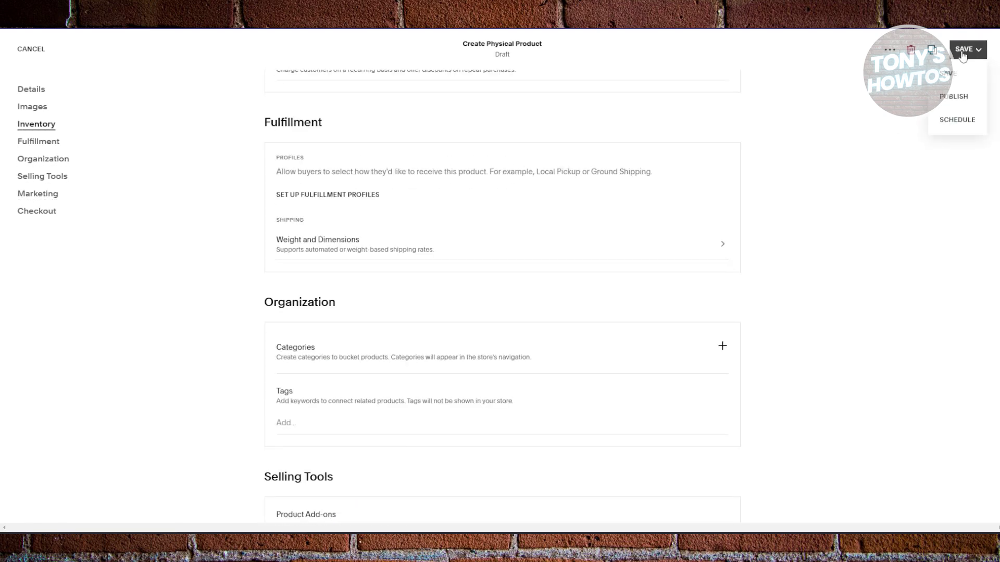
pyautogui.click(958, 74)
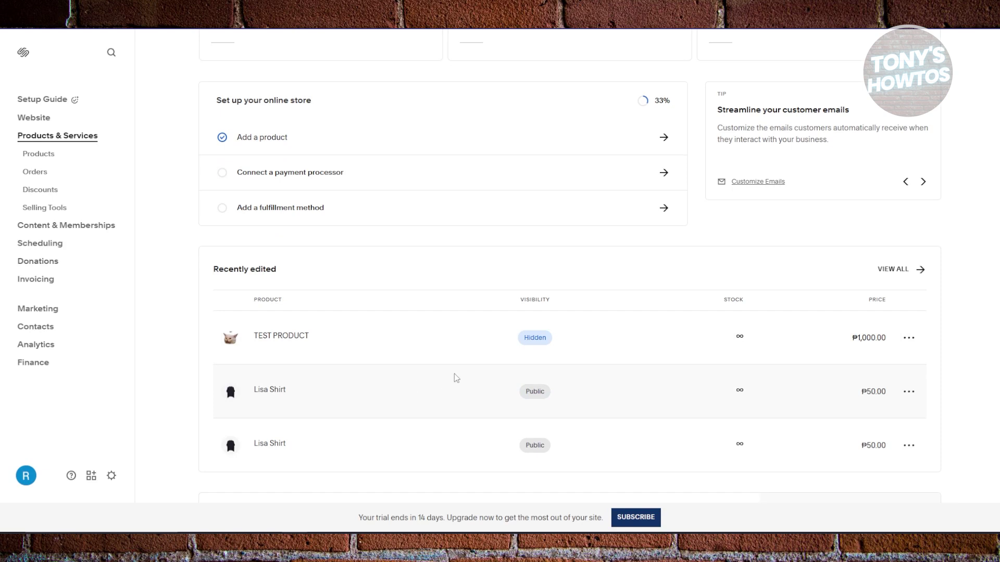
pyautogui.scroll(3, 454, 379)
# Step: View the store's Orders and Discounts pages, then return to Products & Services
pyautogui.click(34, 172)
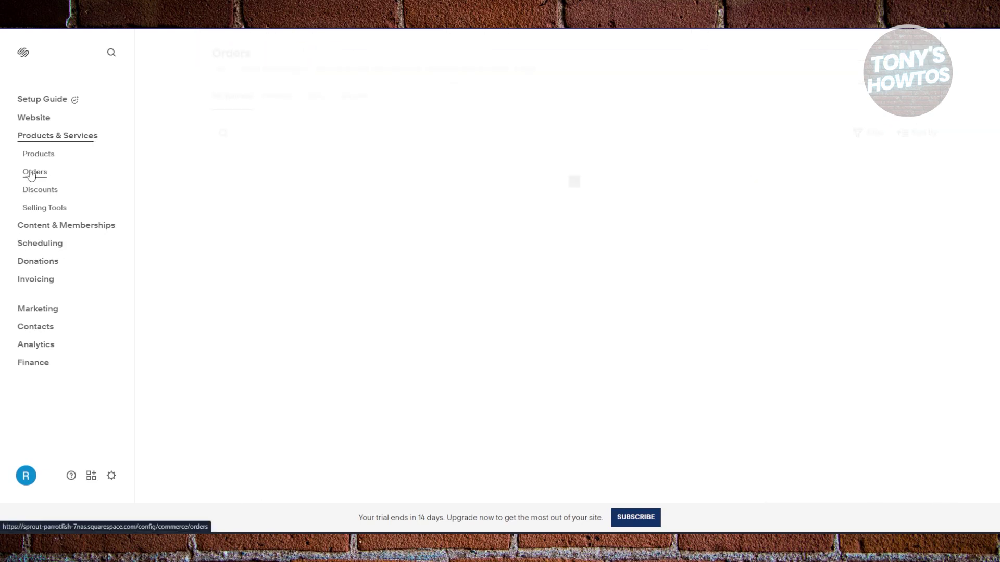
pyautogui.click(49, 191)
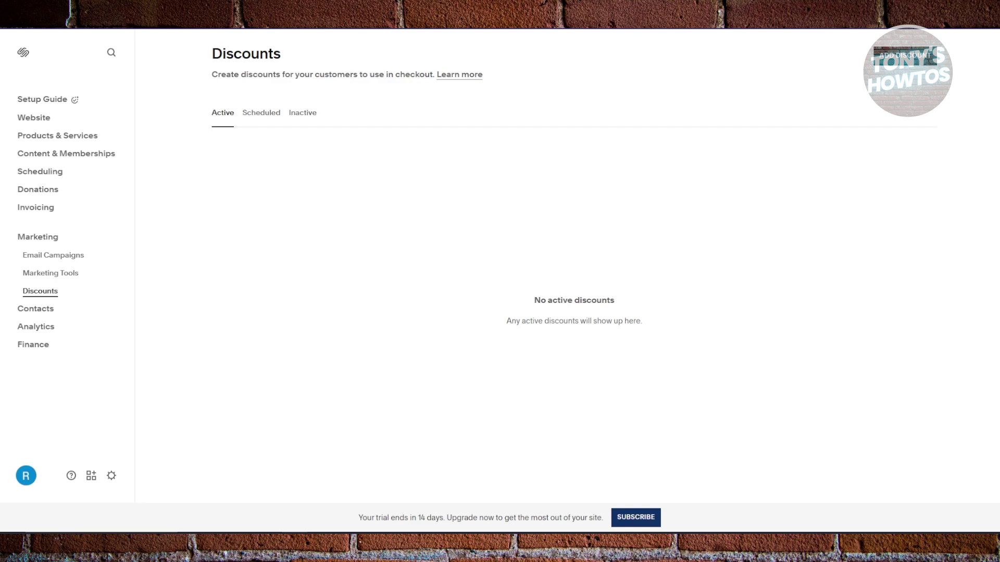
pyautogui.click(57, 136)
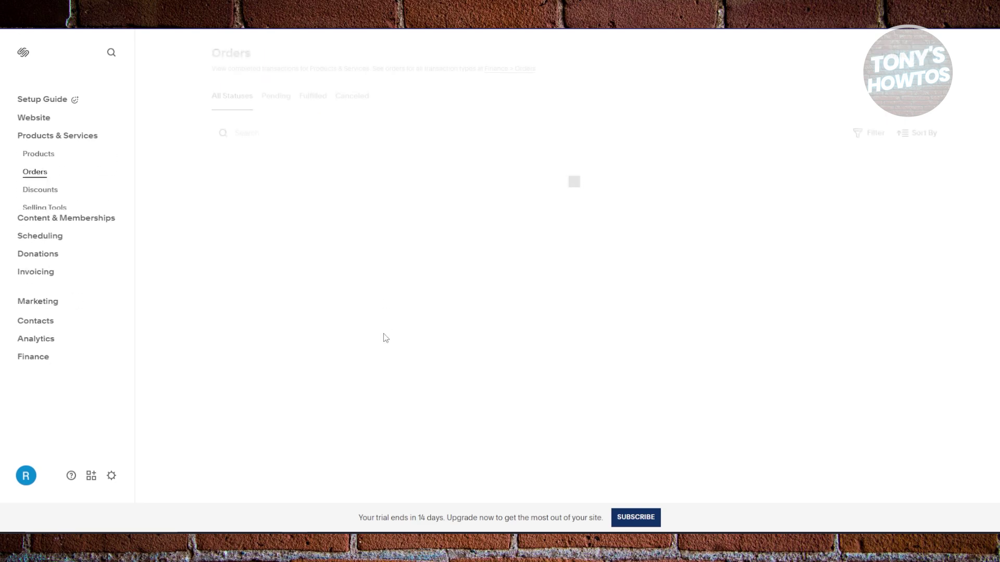
# Step: Look through the Content & Memberships selling options and the available Marketing Tools
pyautogui.click(109, 226)
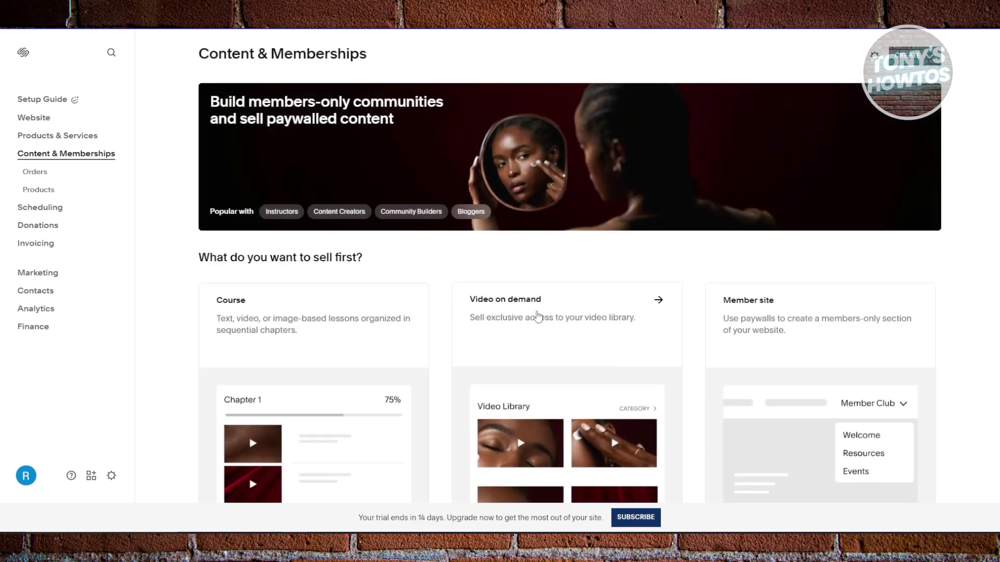
pyautogui.scroll(-3, 541, 317)
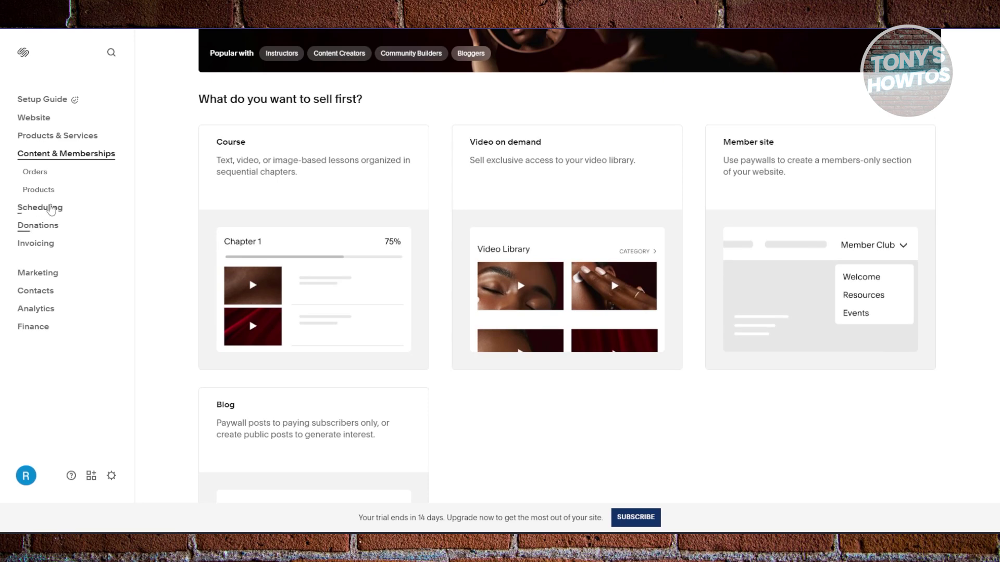
pyautogui.click(21, 203)
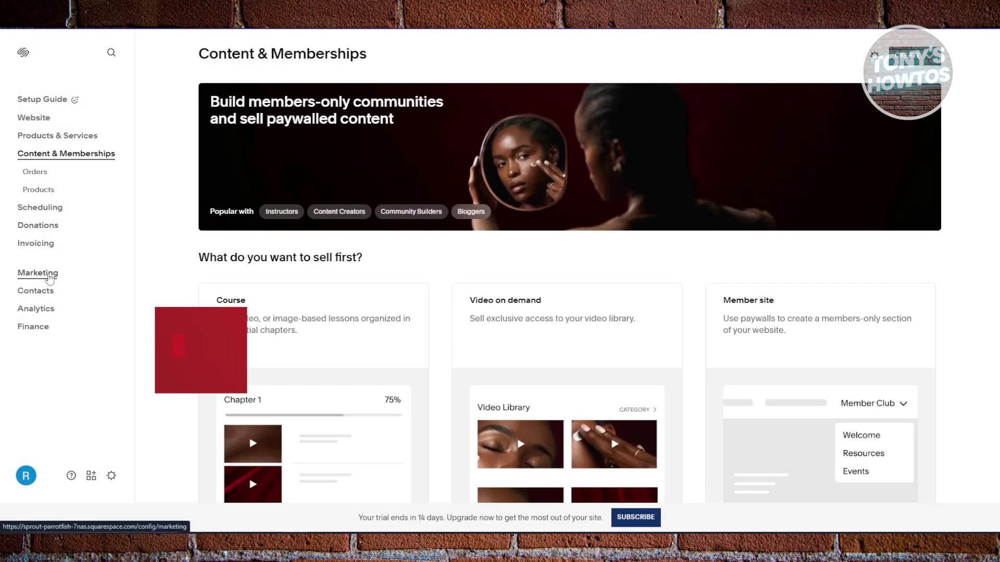
pyautogui.click(38, 272)
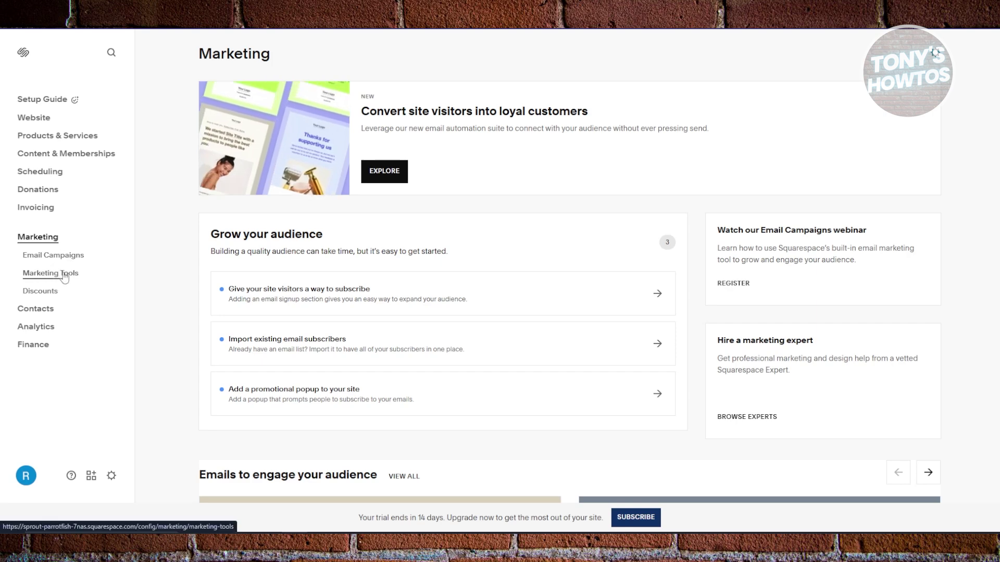
pyautogui.click(59, 273)
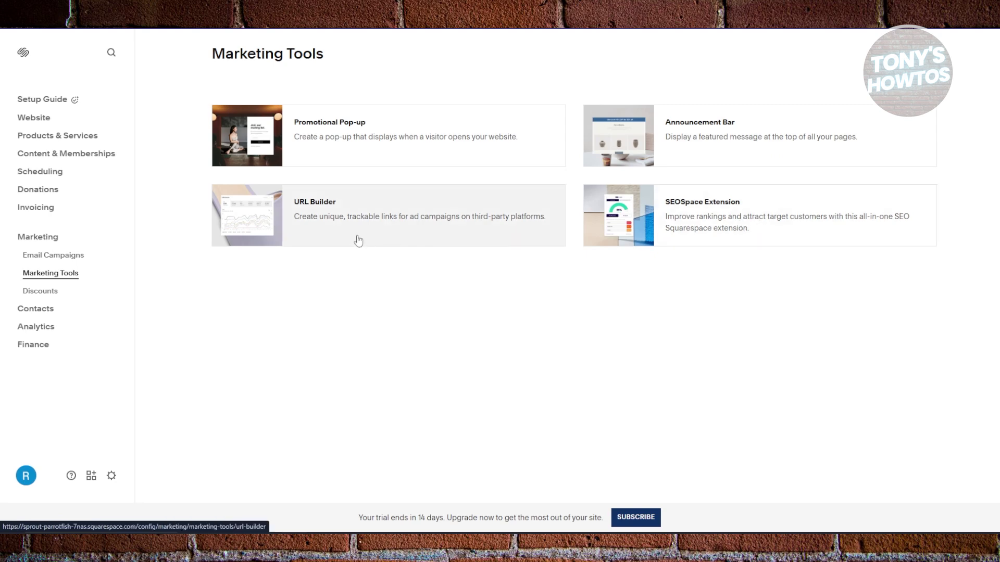
# Step: Browse the Contacts, Analytics and Finance sections, then view the Setup Guide's next steps for the online store
pyautogui.click(35, 309)
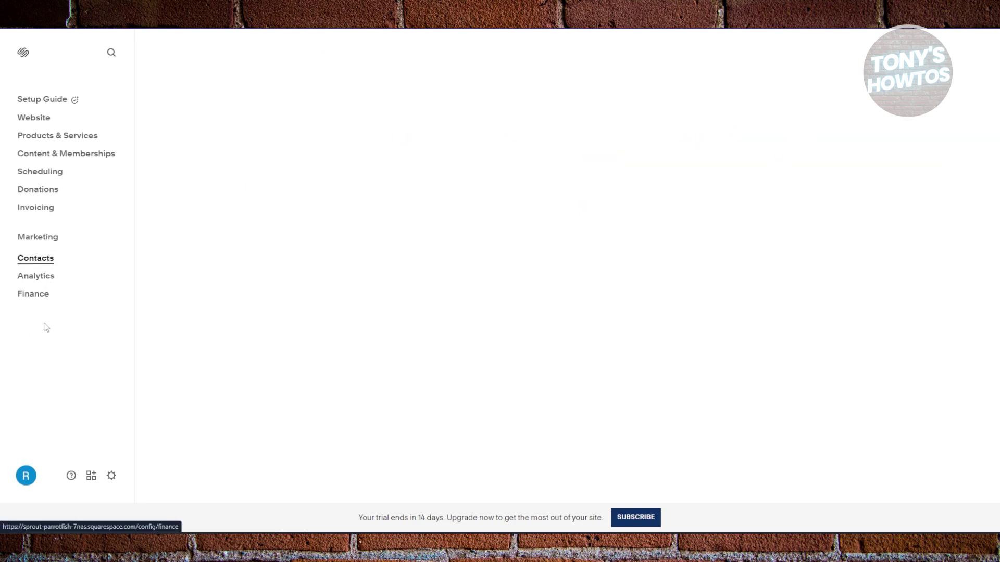
pyautogui.click(42, 274)
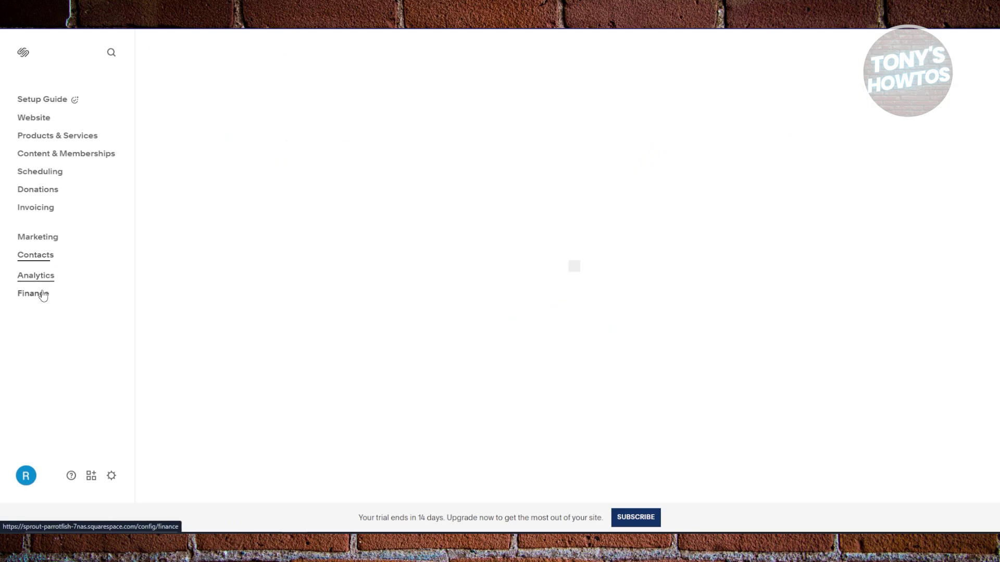
pyautogui.click(37, 345)
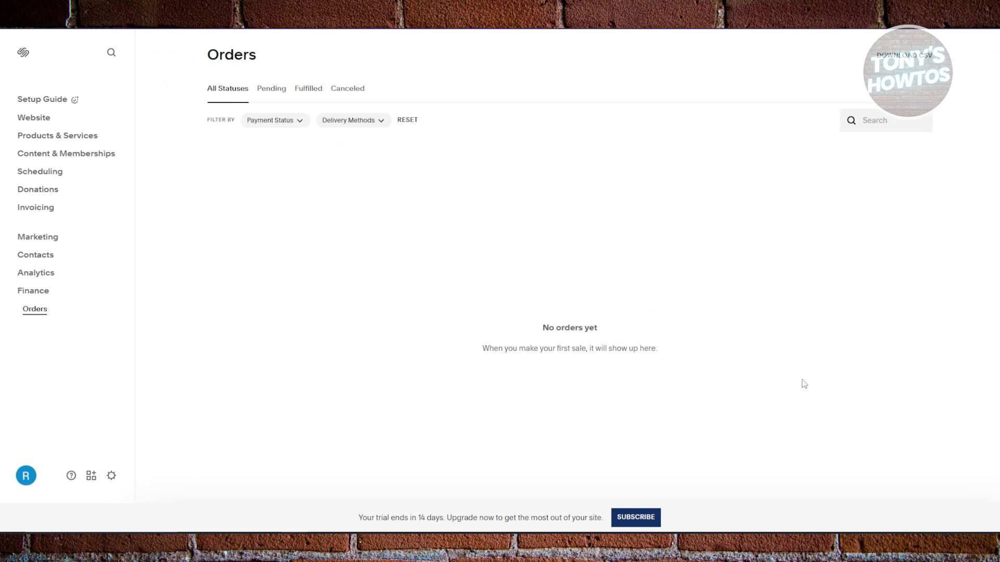
pyautogui.click(48, 101)
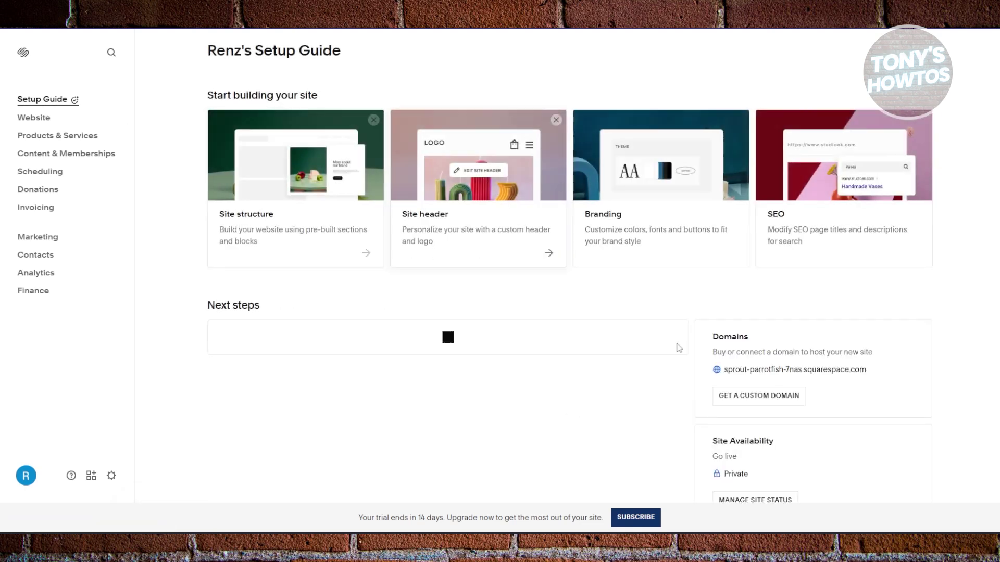
pyautogui.scroll(-1, 369, 312)
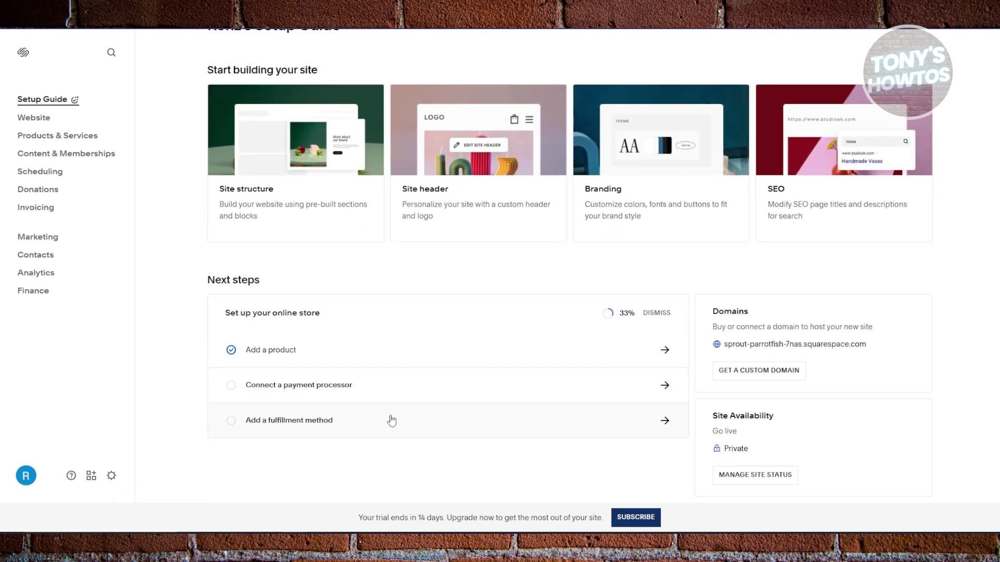